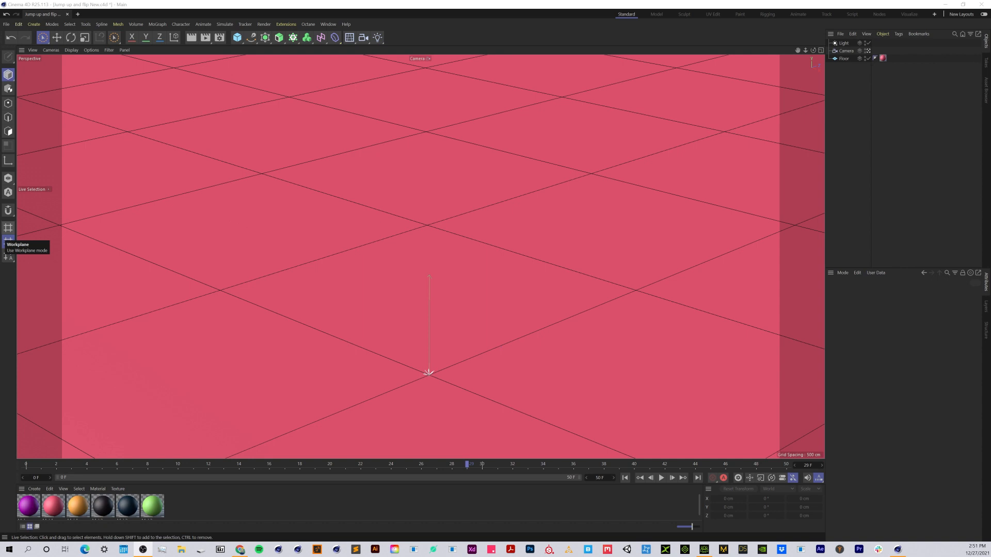
Step: Add a cube resized to 122 cm in X and 70 cm in Z, and place it just above the floor near the origin
click(237, 38)
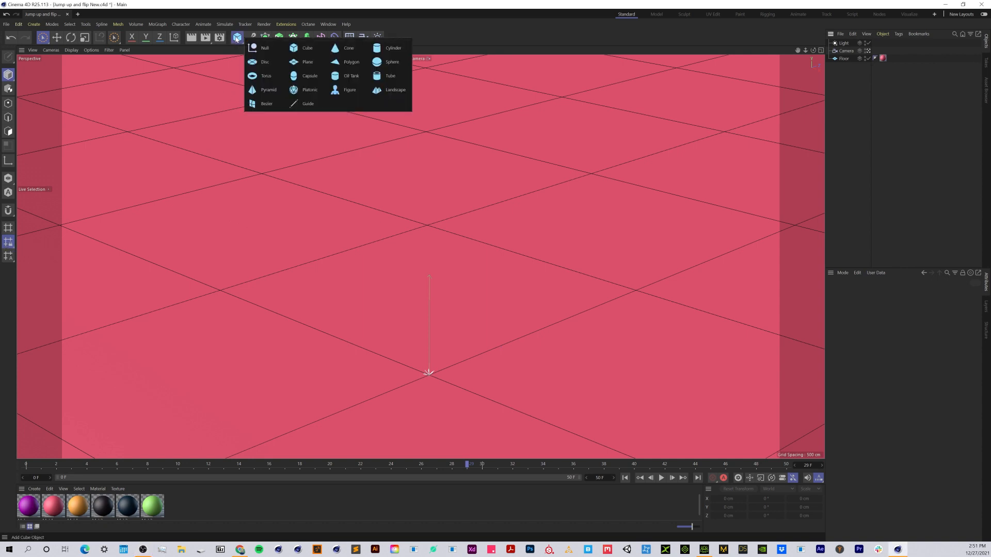
click(304, 48)
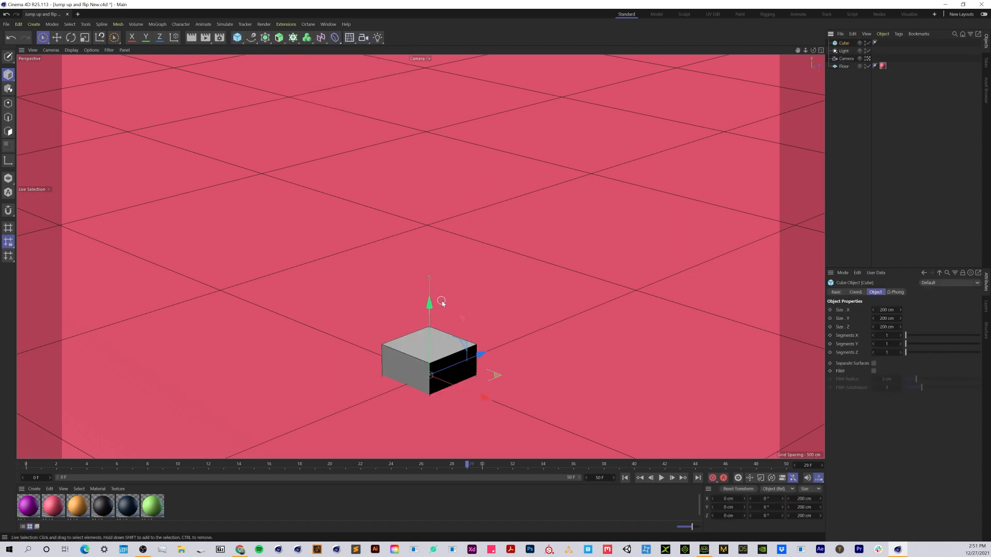
drag(429, 305, 429, 252)
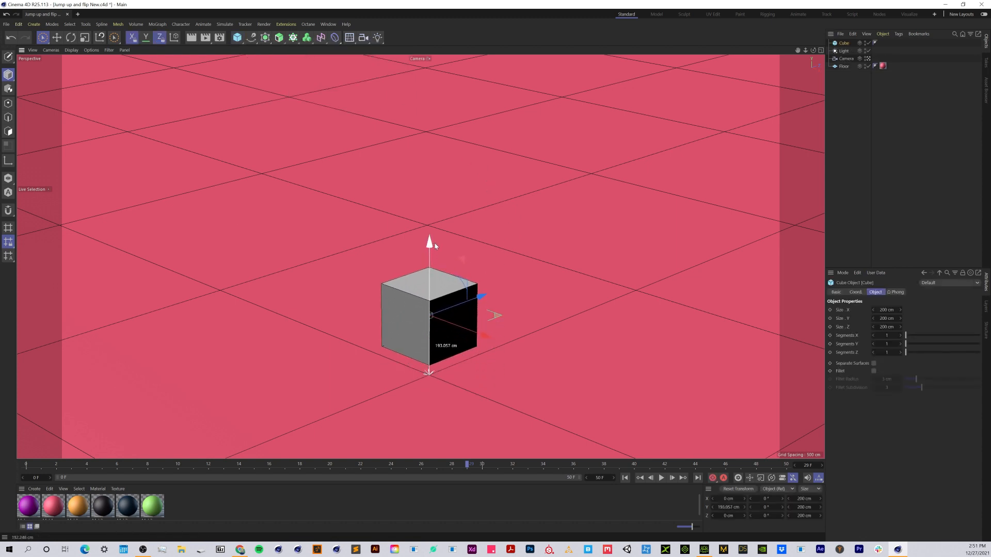
drag(480, 336, 422, 317)
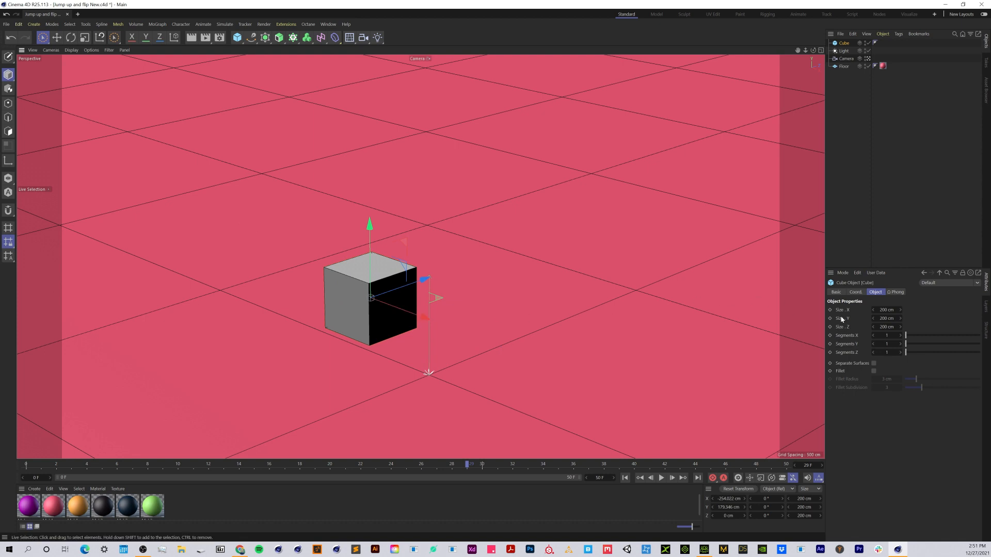
drag(886, 310, 857, 327)
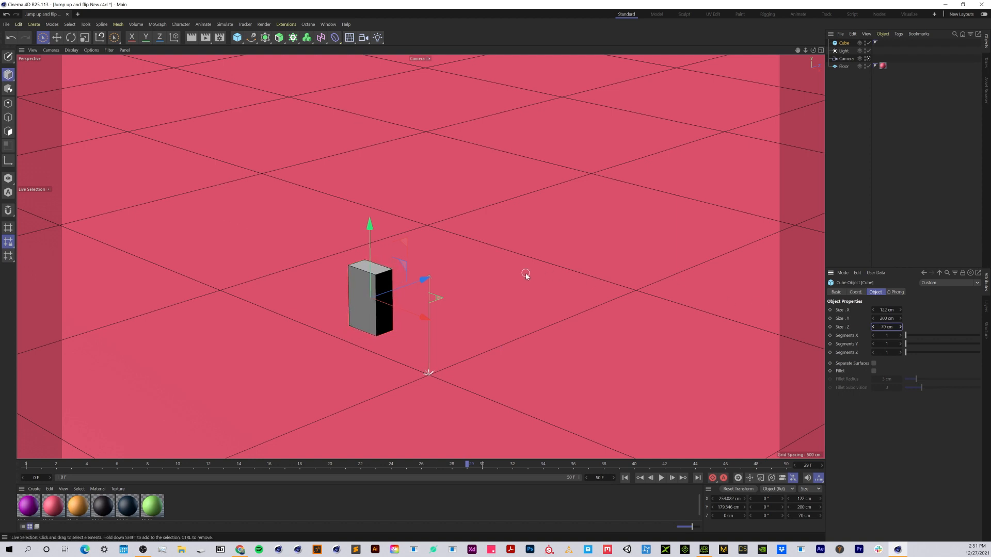
drag(422, 321, 481, 341)
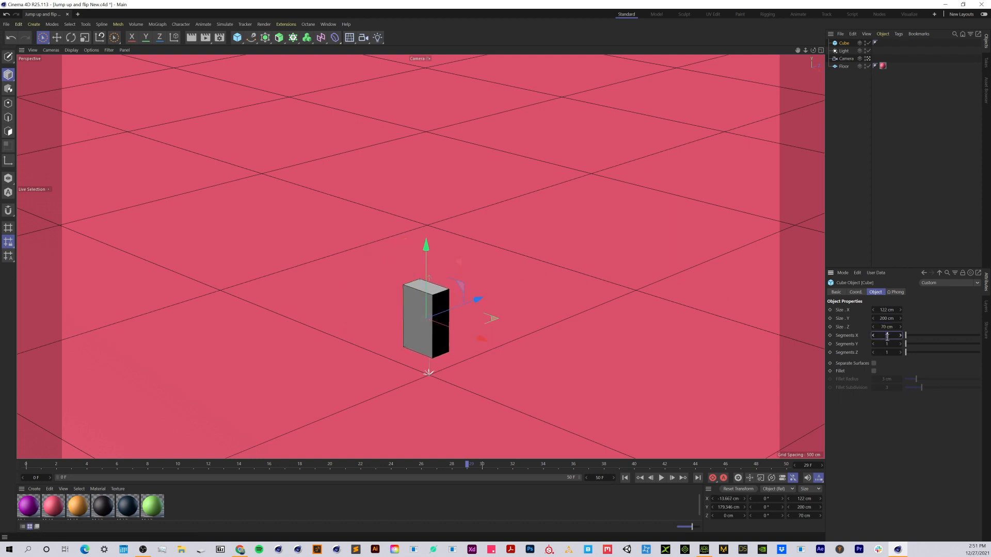
Step: Set the cube's segments to 3 in X, Y and Z
text(3)
double_click(886, 345)
text(3)
double_click(888, 353)
text(3)
key(Return)
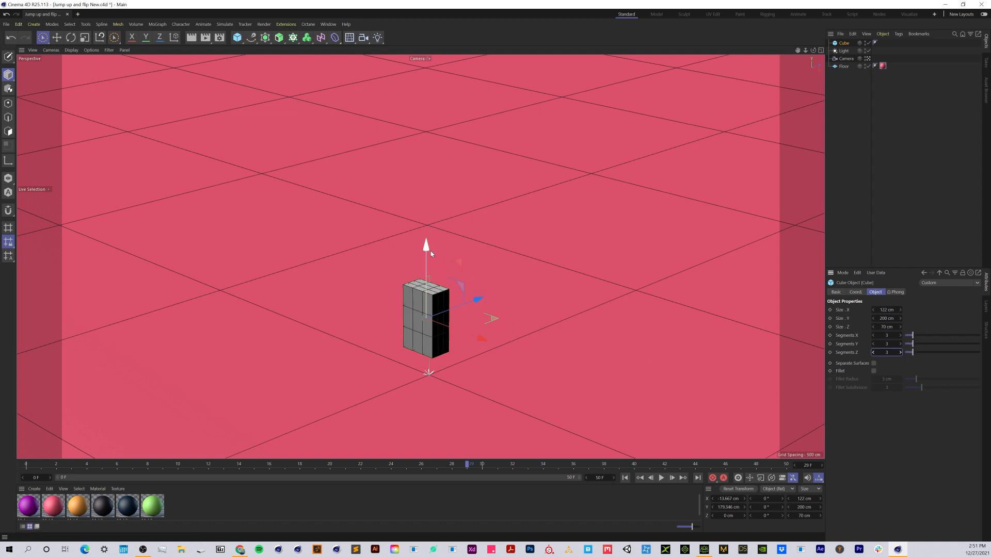
Step: Lower the cube to about 103 cm in Y and apply the green Mat.2 material to it
drag(426, 251, 424, 276)
drag(155, 459, 155, 409)
click(73, 478)
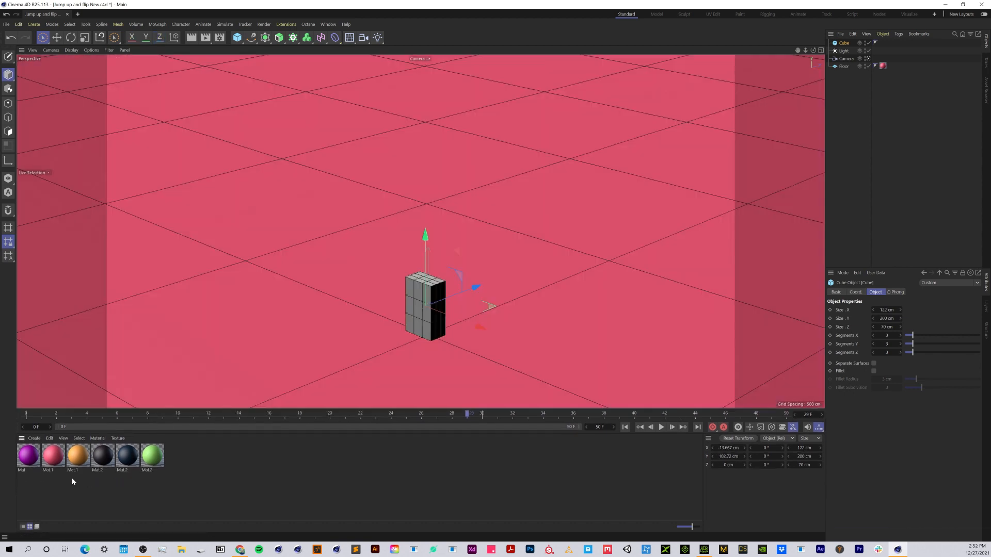
drag(279, 368, 439, 299)
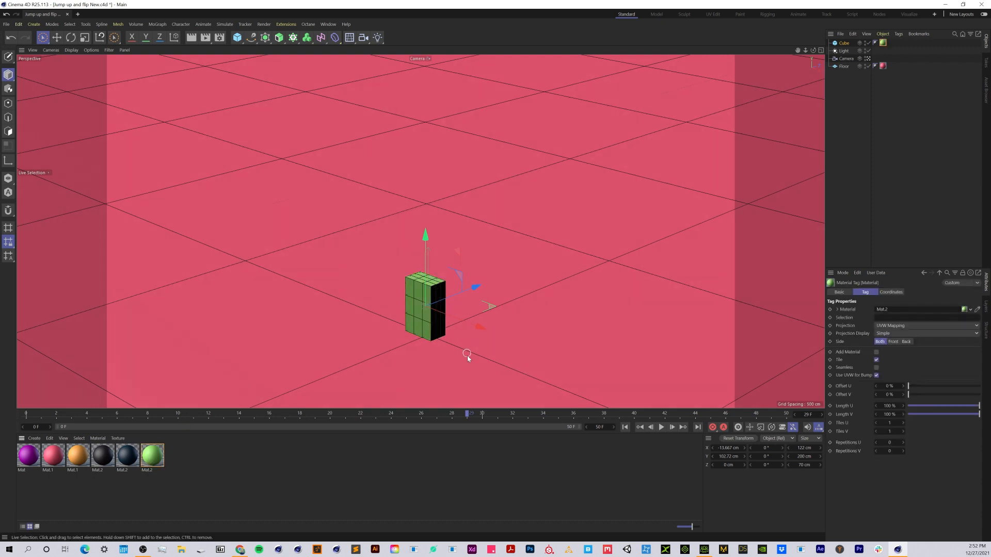
Step: Add two null objects to the scene
click(844, 43)
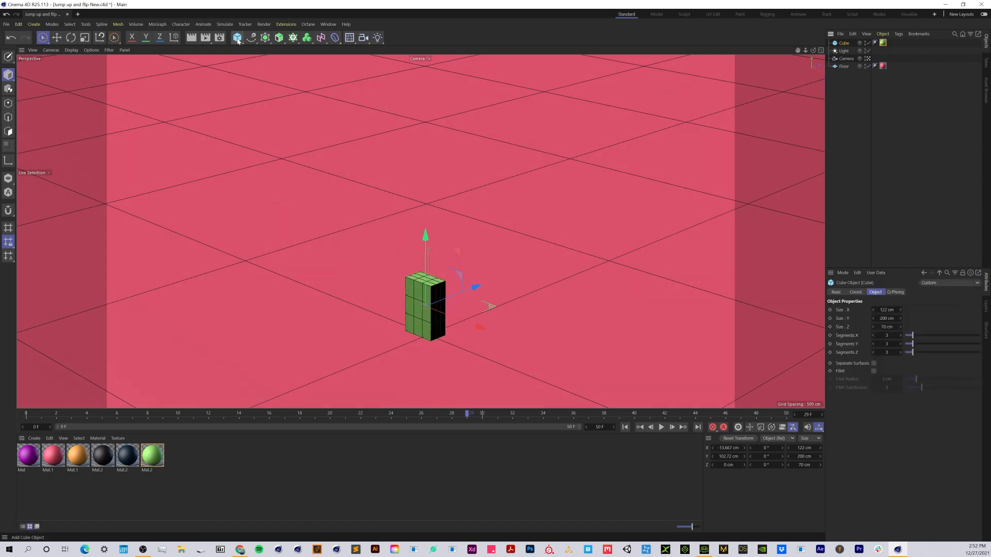
drag(238, 41, 266, 51)
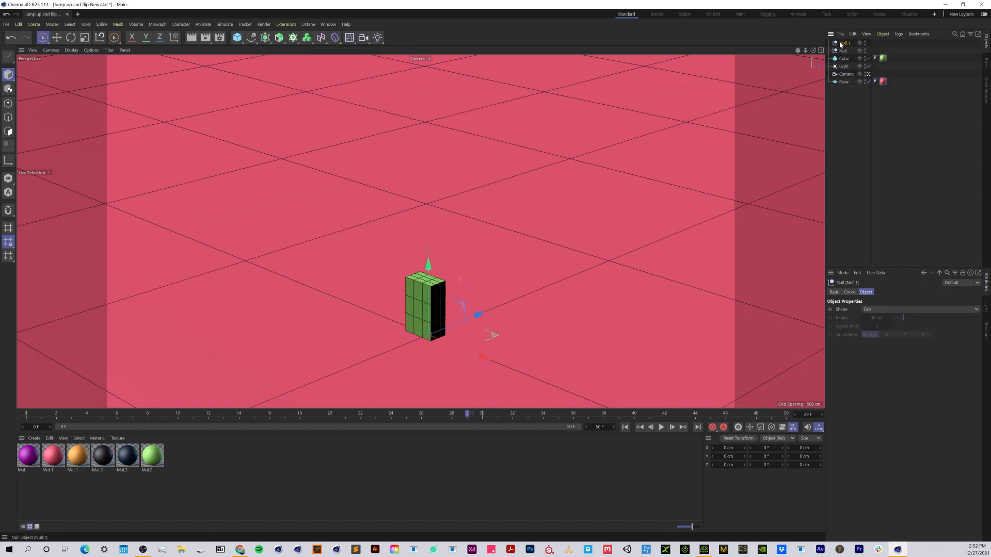
click(844, 43)
Step: In the Right view, lower the cube to about 100.3 cm in Y so its base meets the null at floor level
click(821, 50)
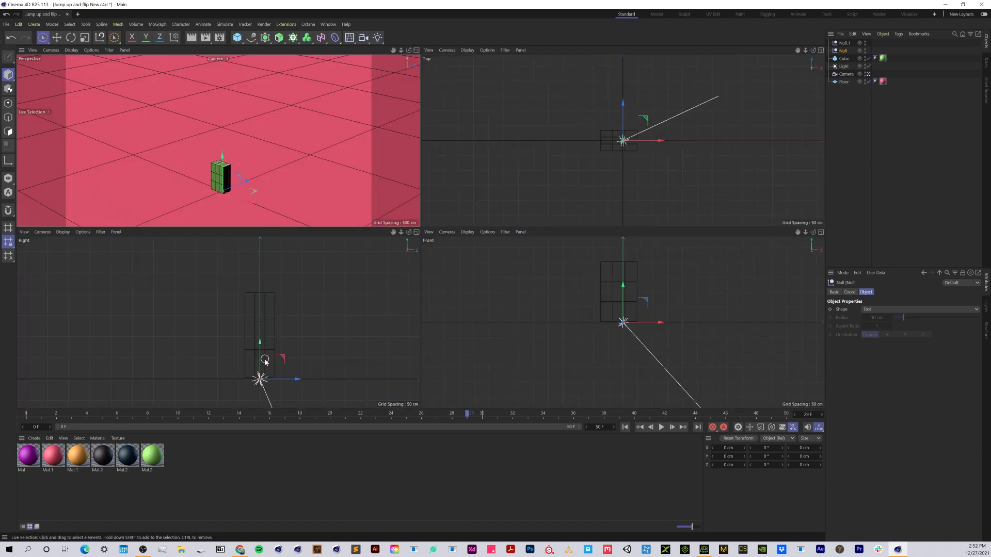
scroll(255, 374, up, 5)
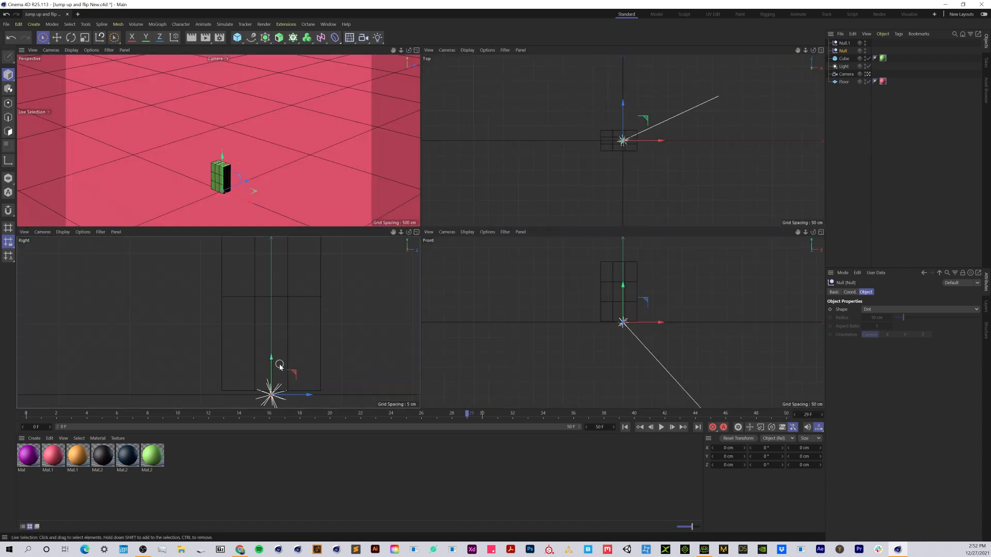
scroll(267, 364, up, 3)
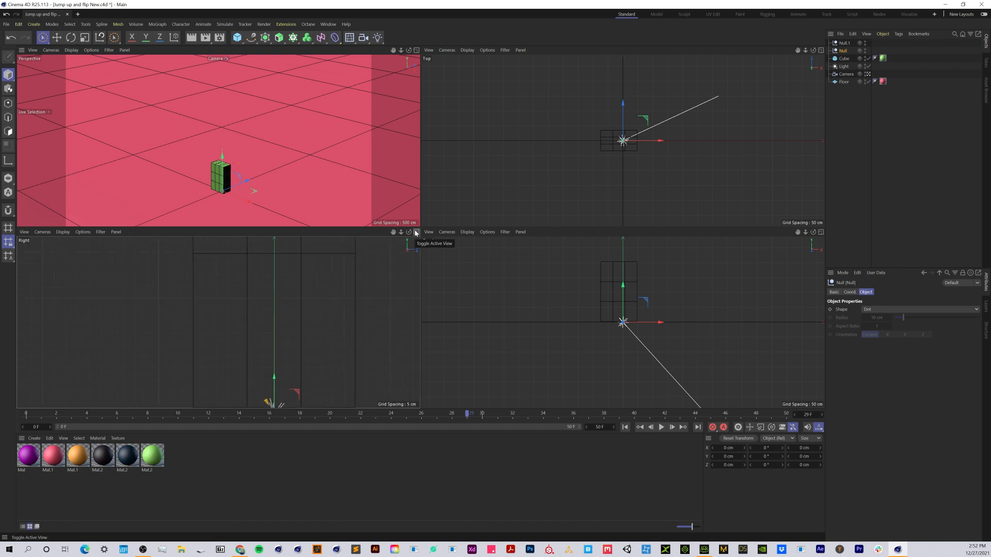
click(416, 232)
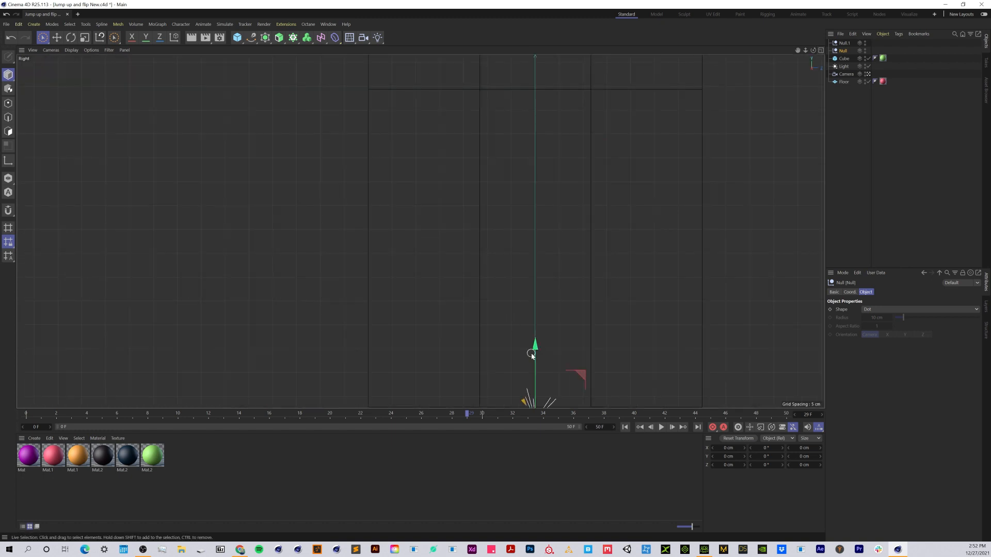
scroll(548, 337, up, 3)
alt+middle_drag(579, 346, 542, 300)
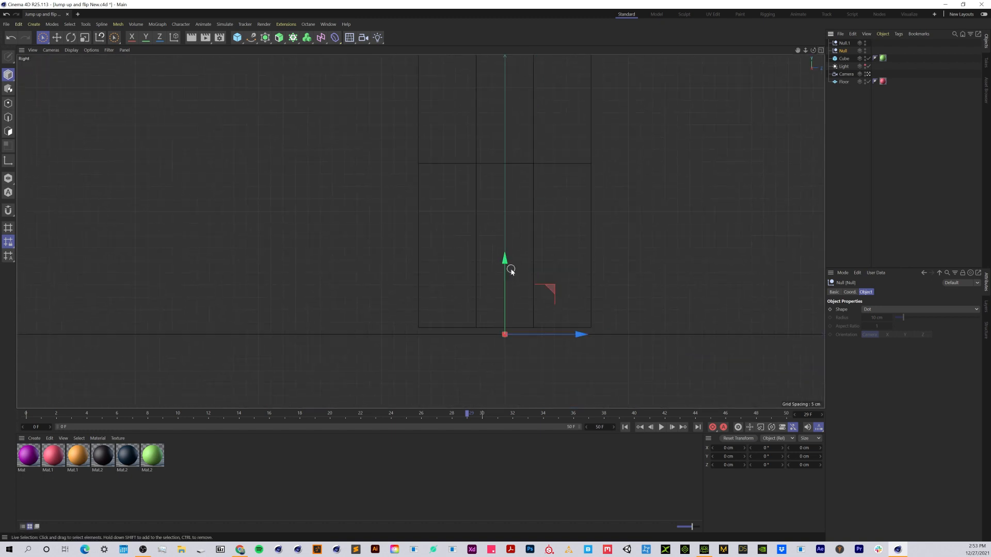
click(843, 58)
drag(504, 63, 505, 70)
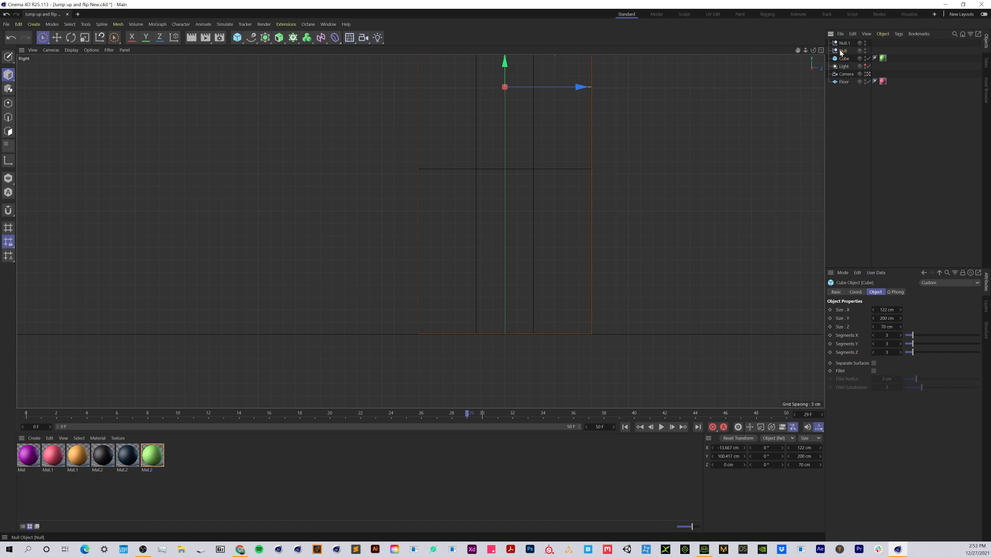
click(843, 50)
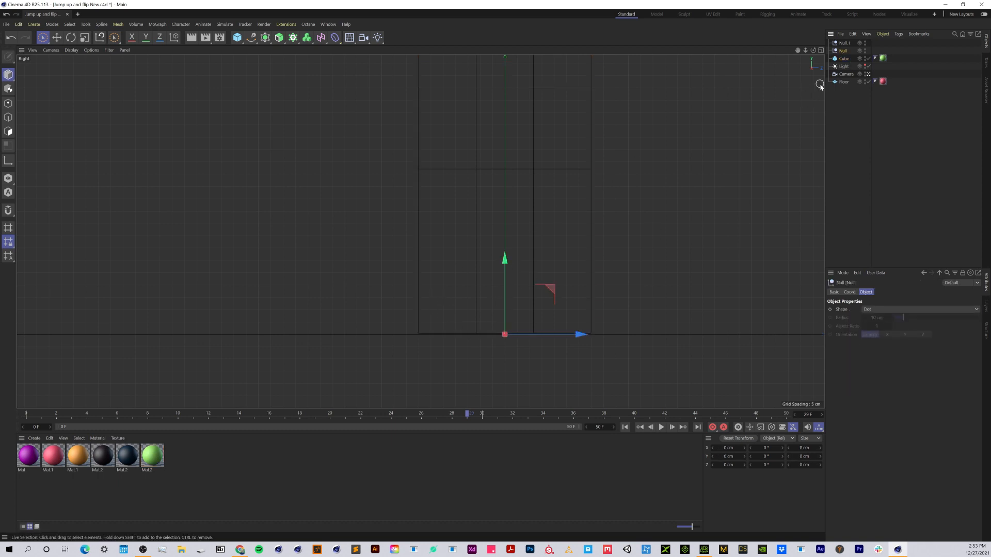
click(843, 59)
drag(505, 63, 506, 65)
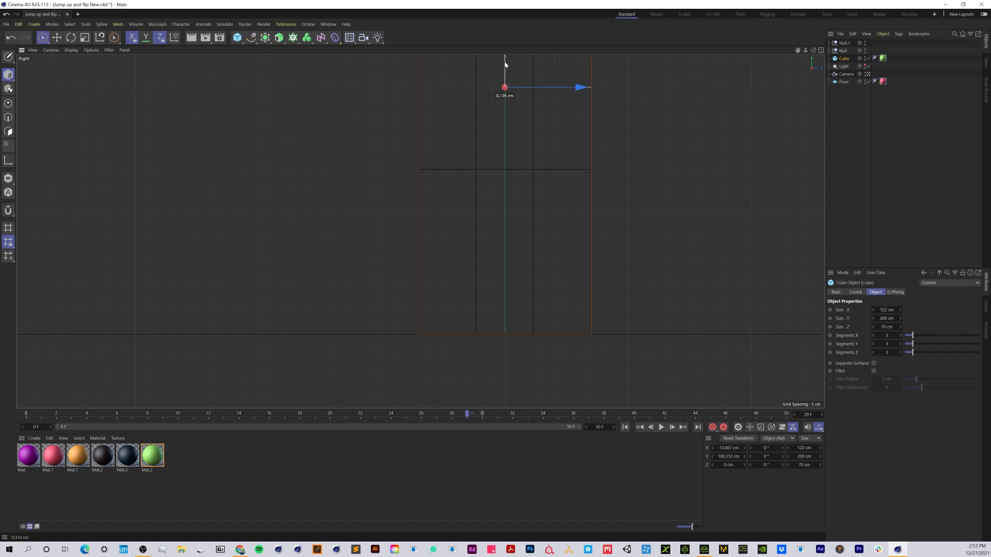
Step: Rename the null at the cube's base as Squash Position
click(843, 50)
double_click(844, 51)
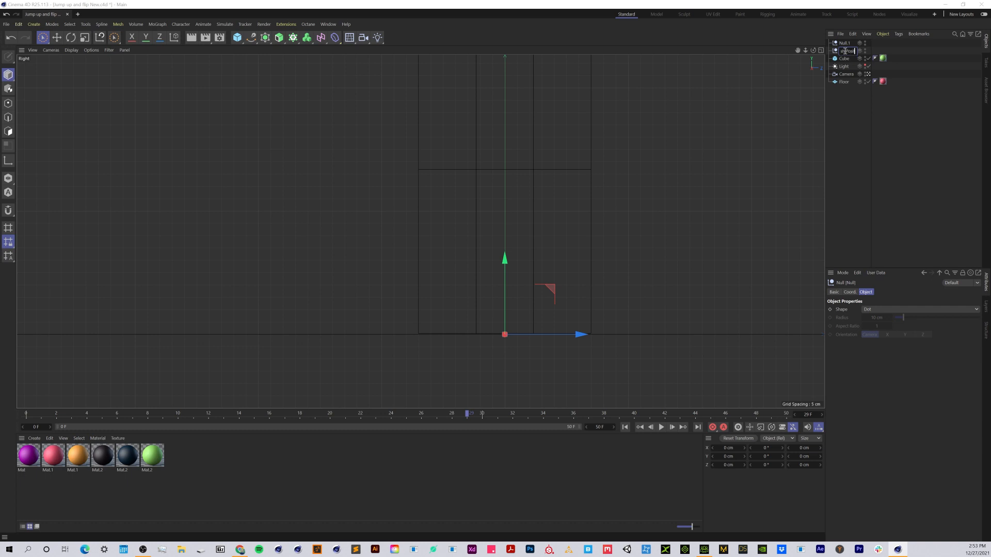
key(Return)
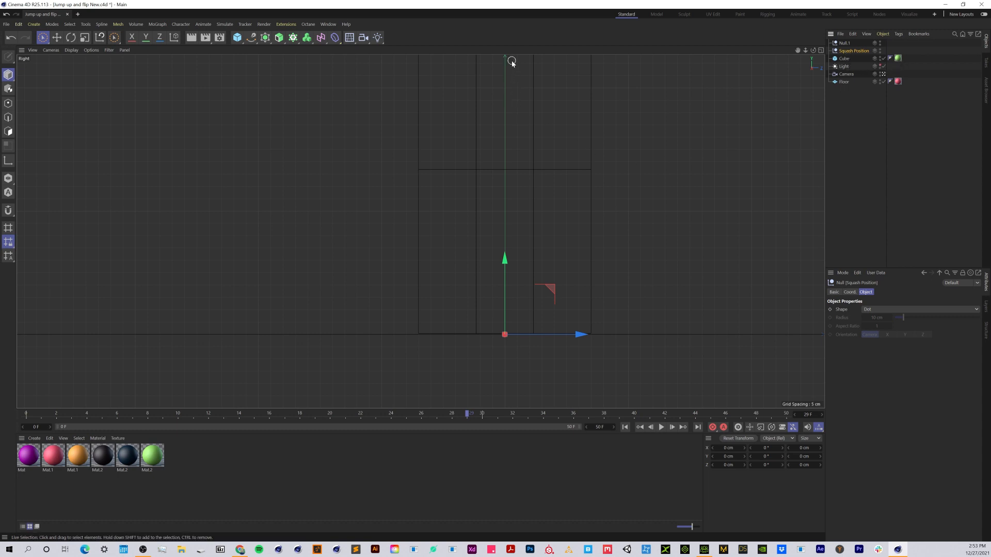
Step: Raise the other null, Null.1, to about 152 cm in Y, inside the upper part of the cube
click(844, 44)
scroll(565, 180, down, 4)
scroll(588, 177, down, 2)
scroll(588, 175, up, 5)
scroll(577, 225, down, 5)
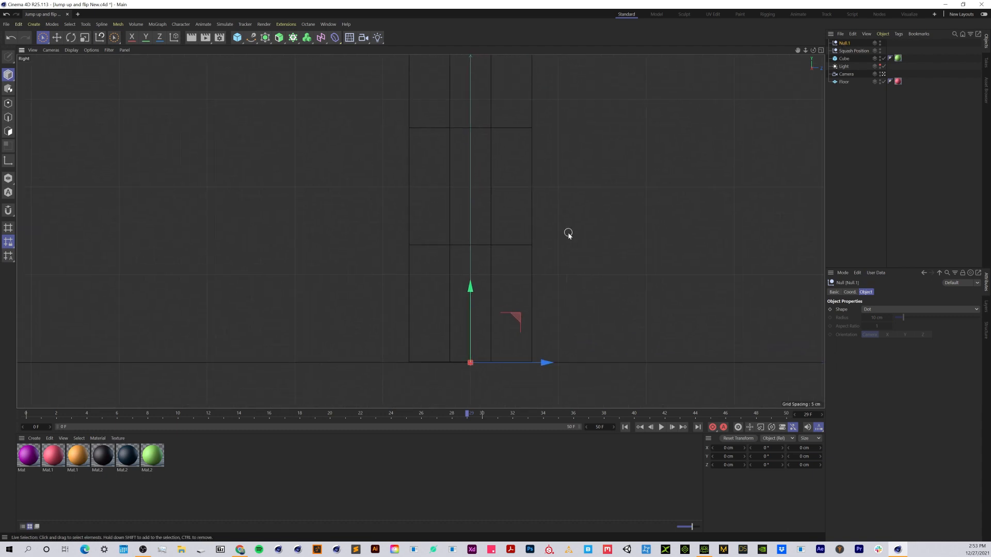
middle_drag(584, 229, 540, 247)
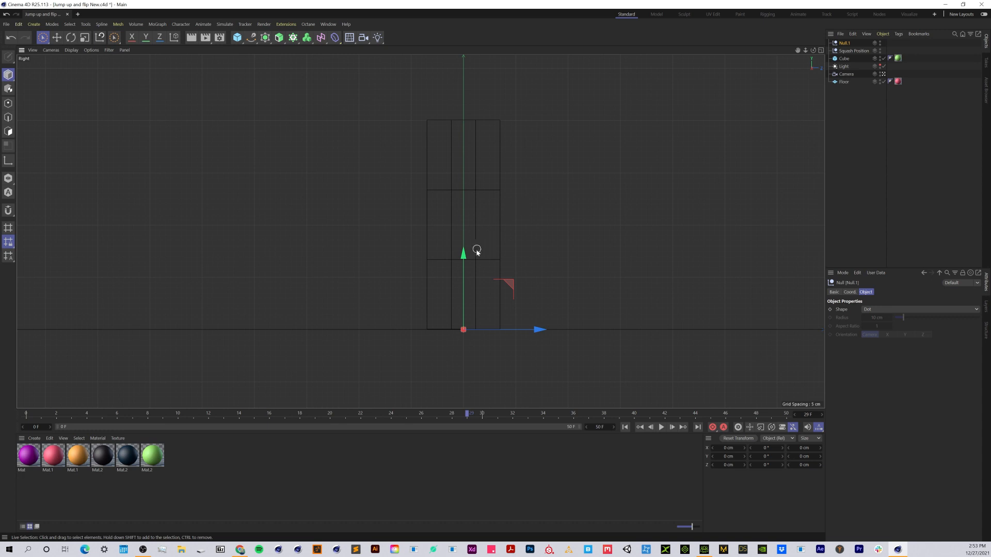
drag(463, 253, 463, 43)
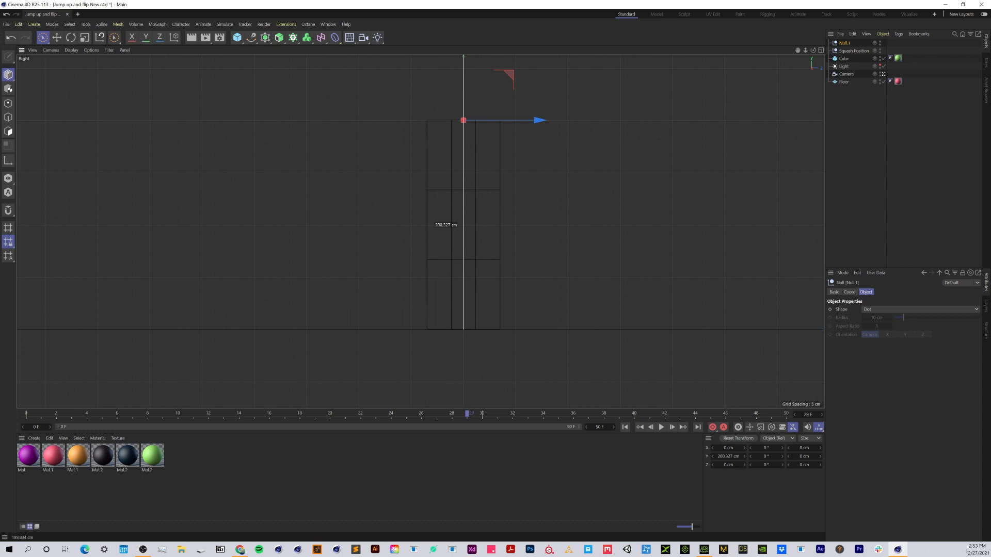
drag(463, 44, 475, 96)
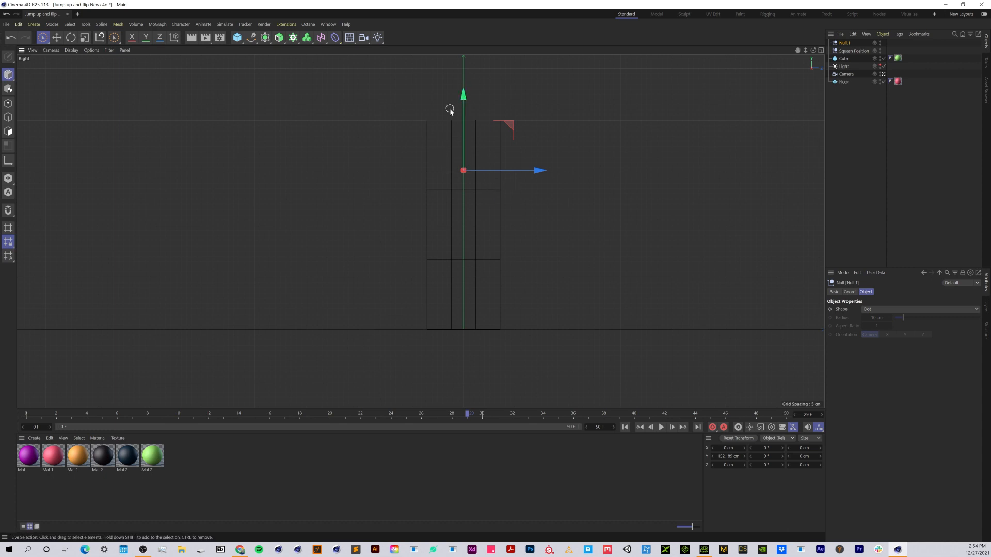
Step: Rename the raised null as Back Flip Position
double_click(843, 43)
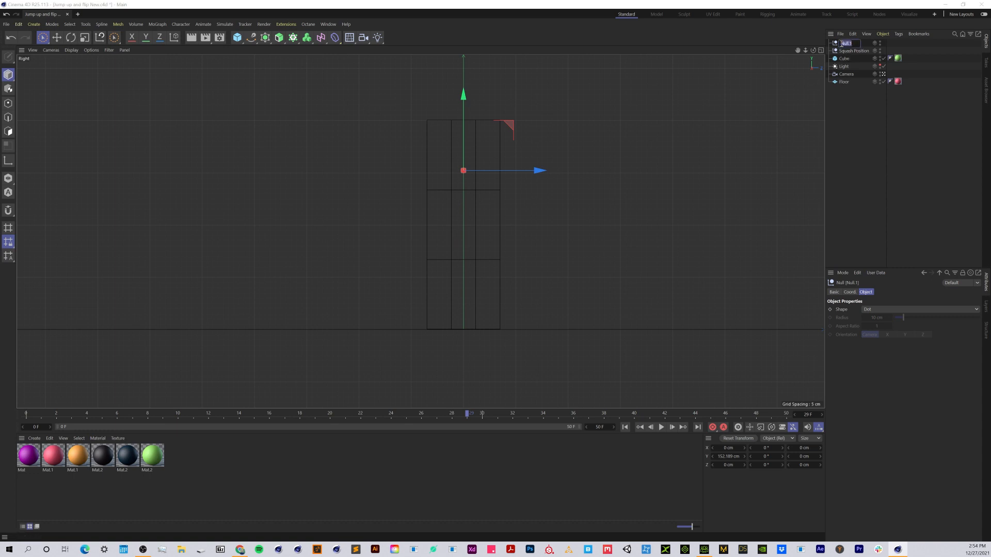
key(BackSpace)
text(Back Flip Position)
key(Return)
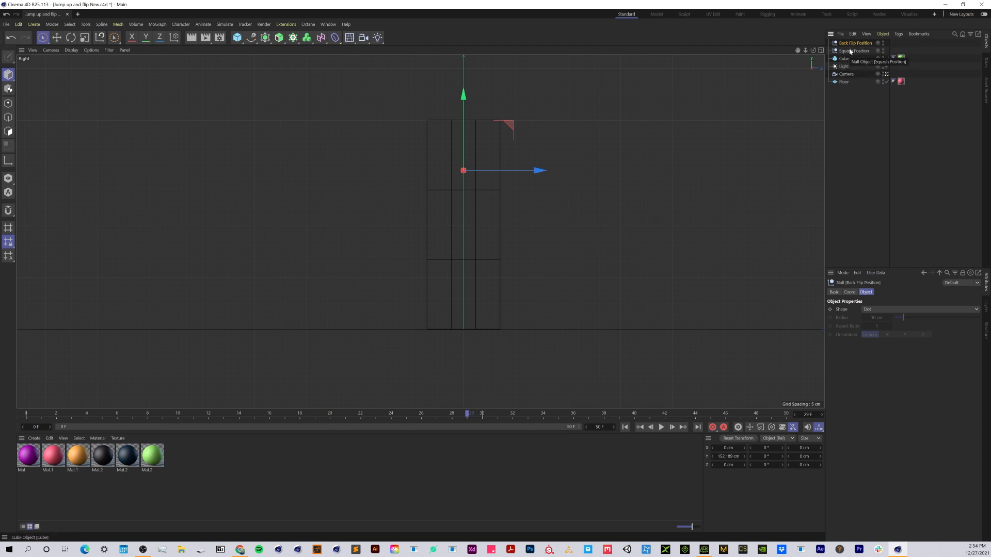
Step: In the perspective view, nest the cube under the Back Flip Position null and that null under Squash Position
click(820, 51)
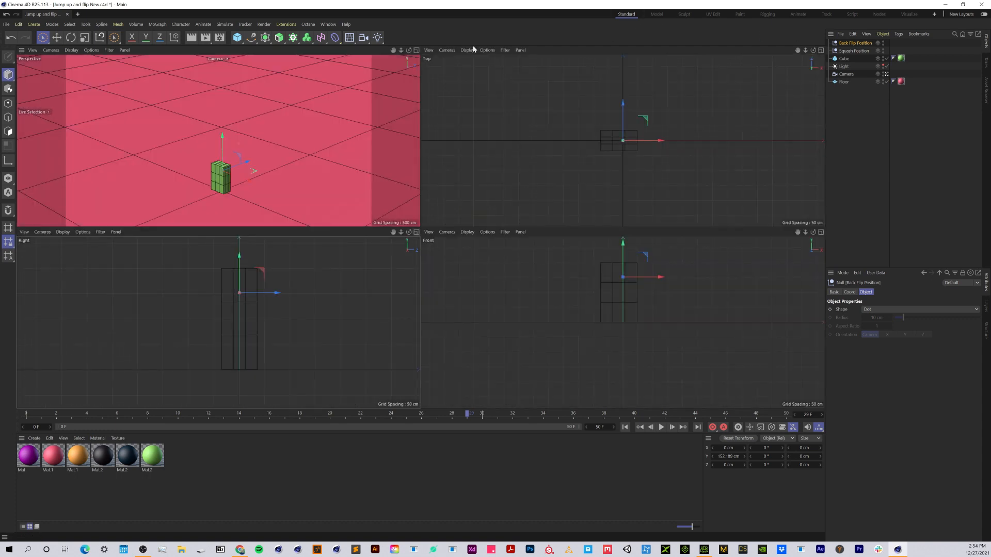
click(417, 51)
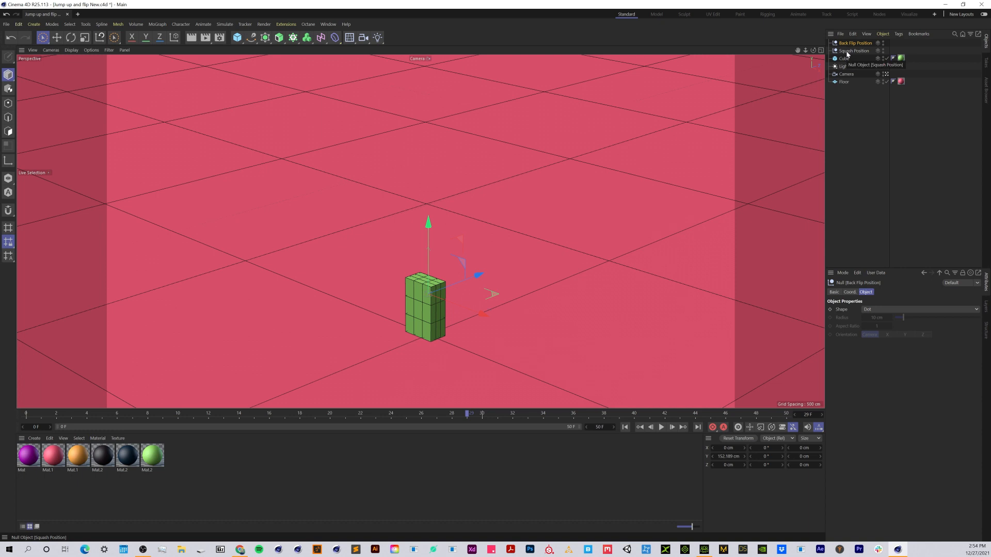
drag(847, 52, 847, 44)
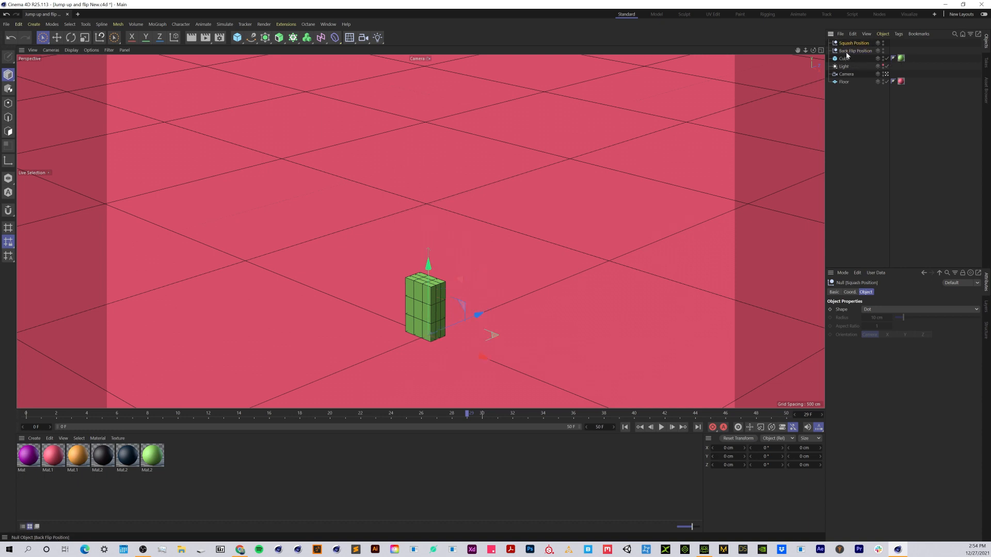
drag(847, 52, 849, 46)
drag(844, 59, 855, 51)
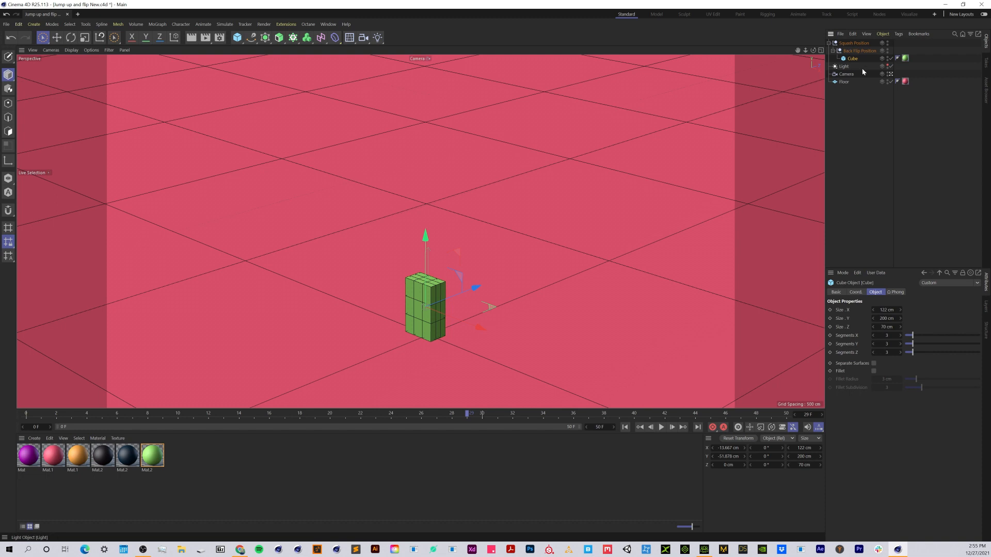
Step: Try squashing the cube with the Squash Position null's Y scale, and set that scale back to 1
click(855, 43)
click(850, 292)
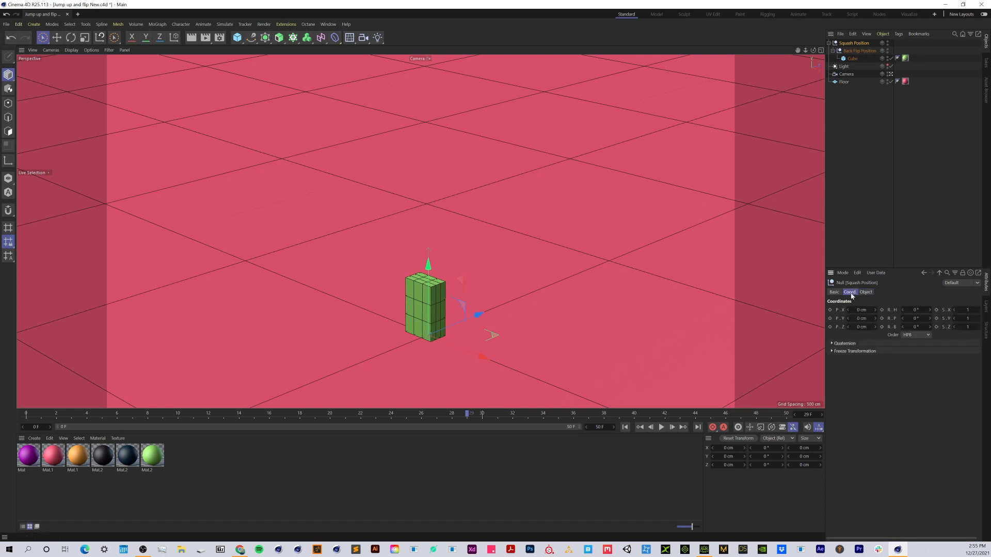
drag(969, 321, 927, 318)
double_click(968, 318)
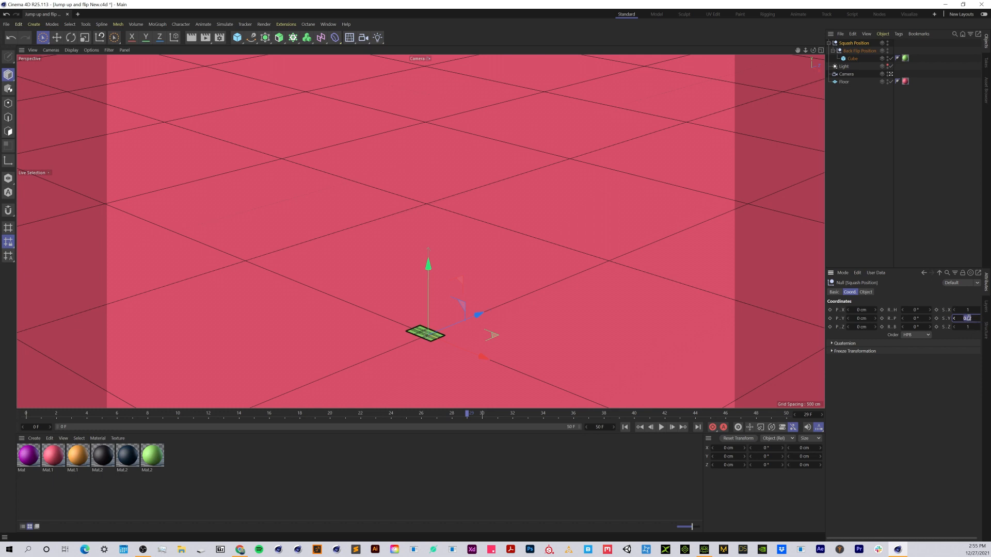
text(1)
key(Return)
Step: Try tilting the cube with the Back Flip Position null's pitch rotation, and set that pitch back to 0°
click(859, 51)
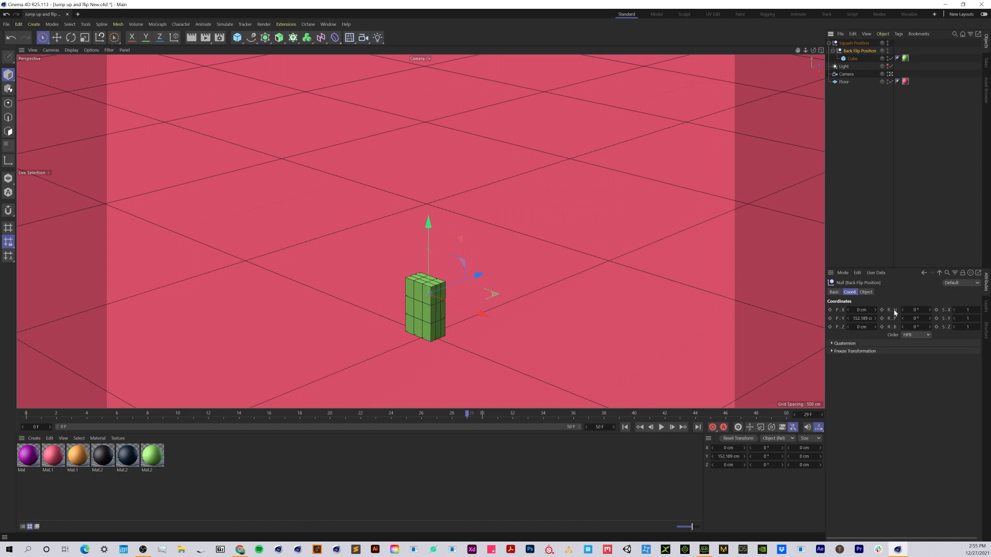
mouse_move(913, 319)
mouse_down()
mouse_move(932, 319)
mouse_move(803, 319)
mouse_move(910, 318)
mouse_up()
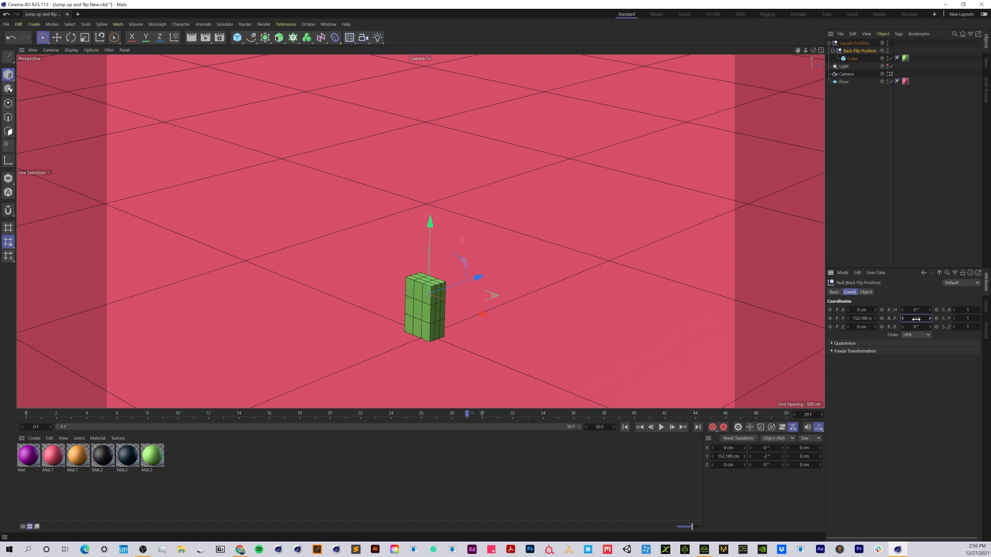
double_click(919, 319)
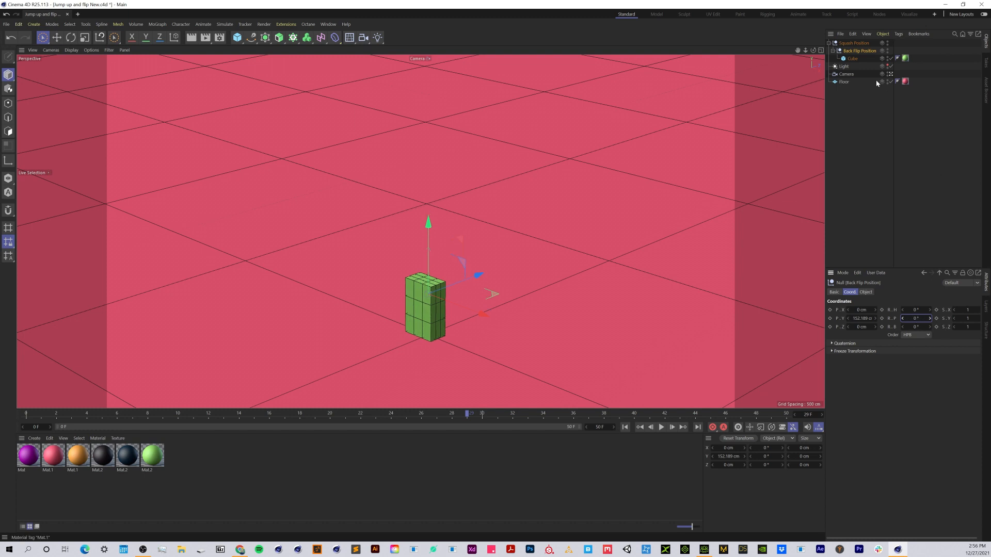
click(859, 112)
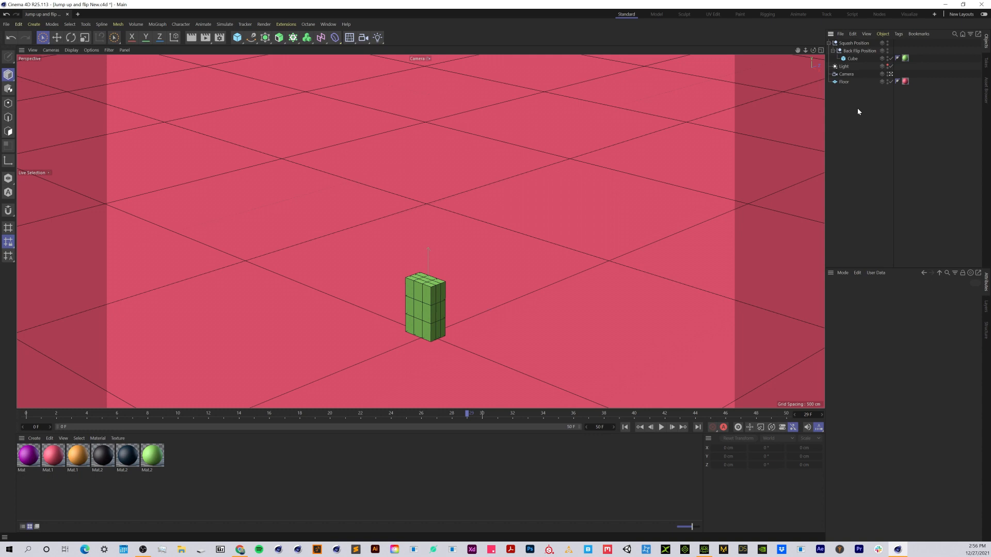
key(ctrl+z)
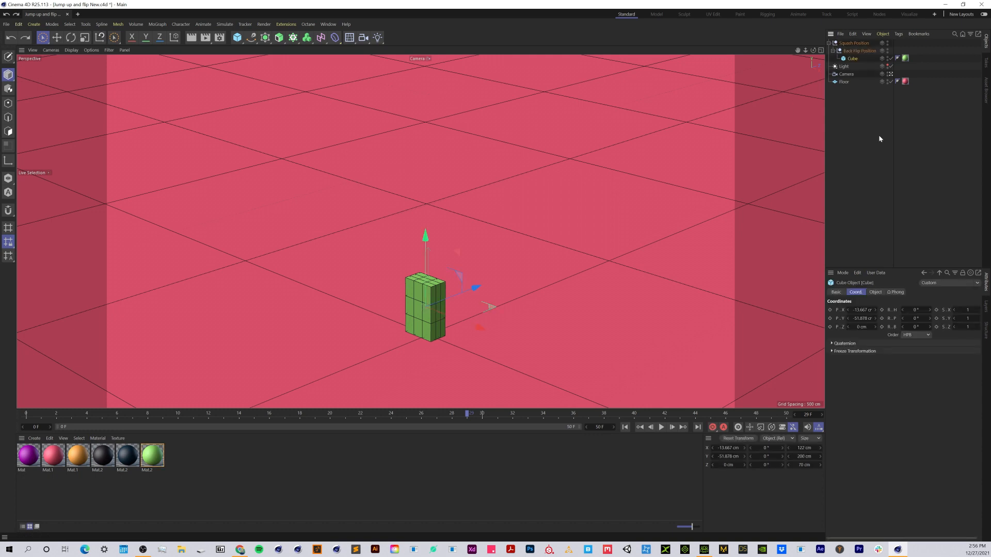
click(858, 94)
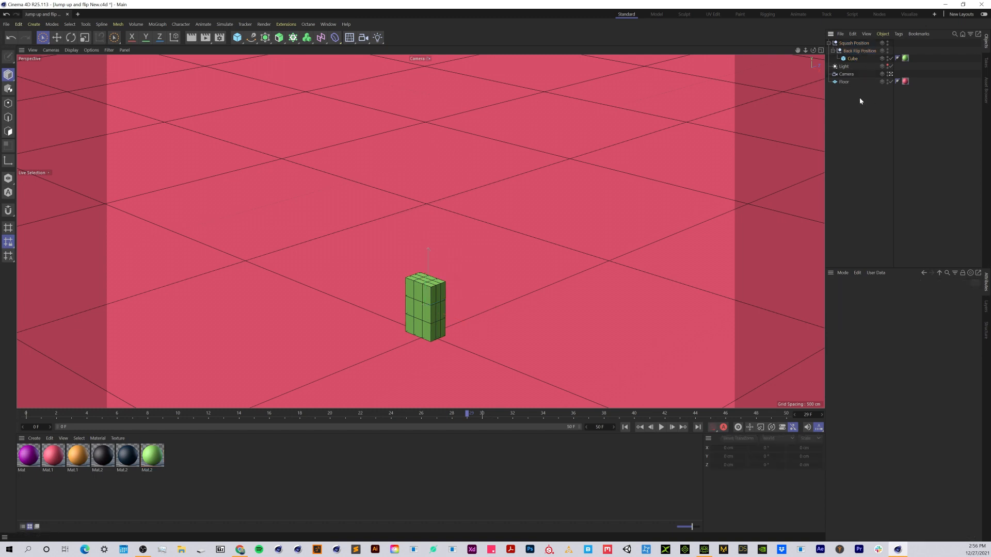
click(851, 43)
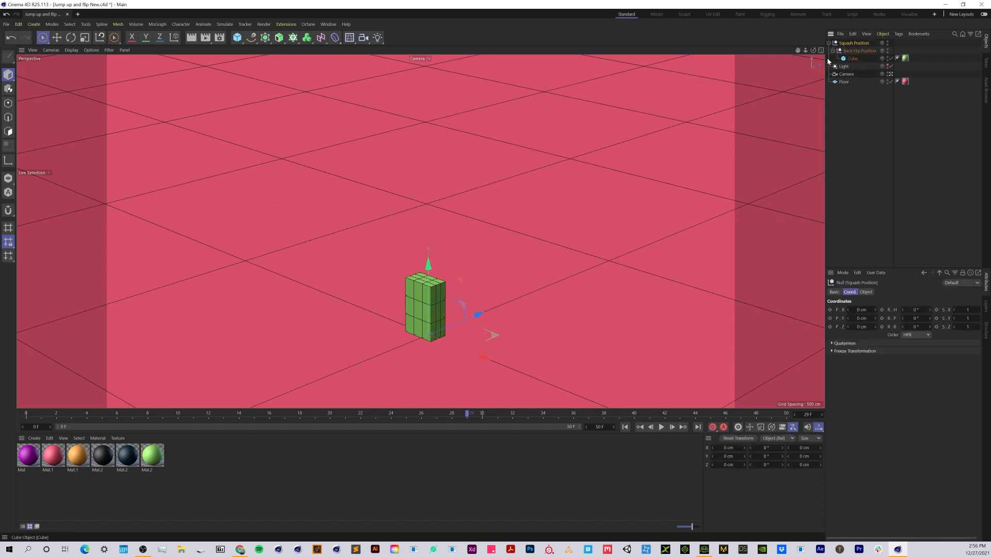
click(852, 52)
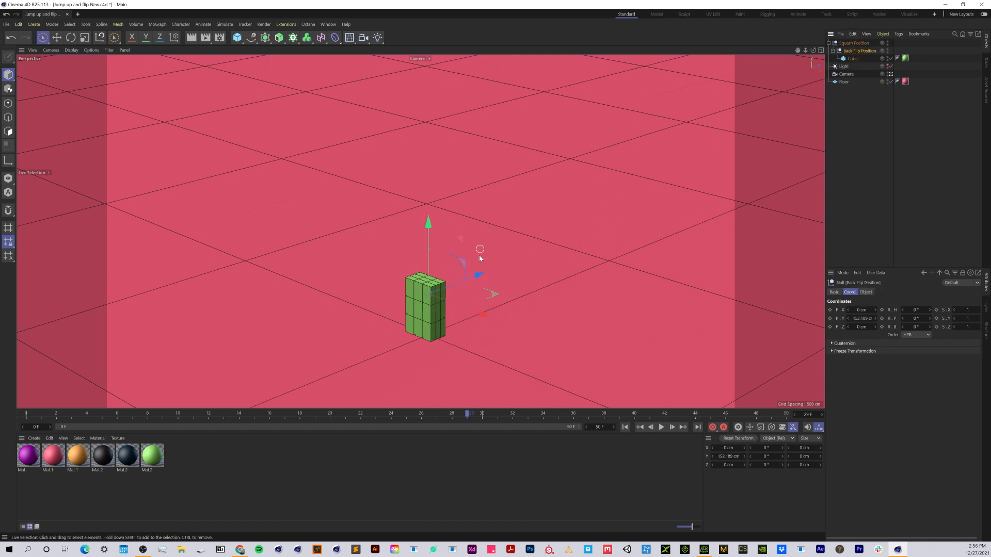
Step: With the Squash Position null selected at frame 0, switch to the Animate layout and widen the viewport
click(854, 44)
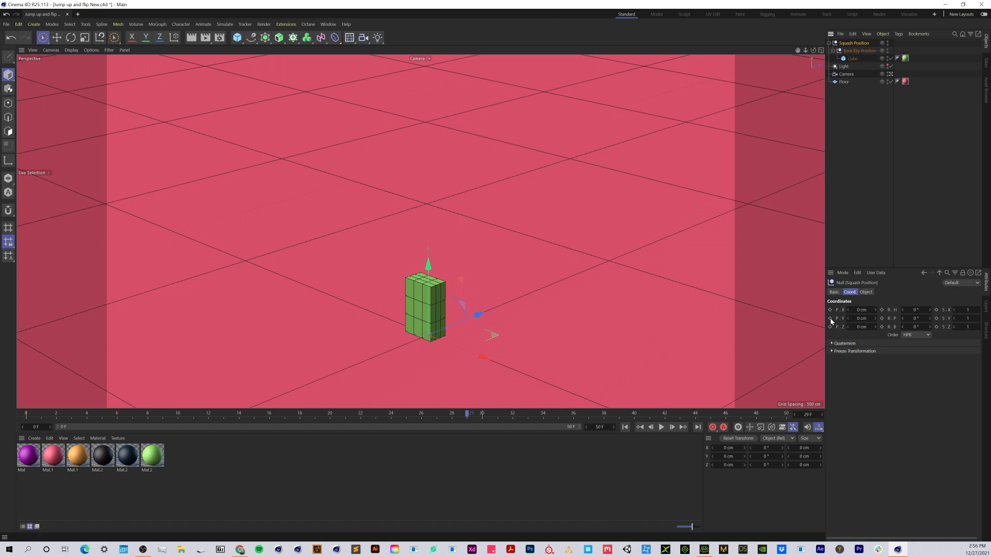
click(625, 428)
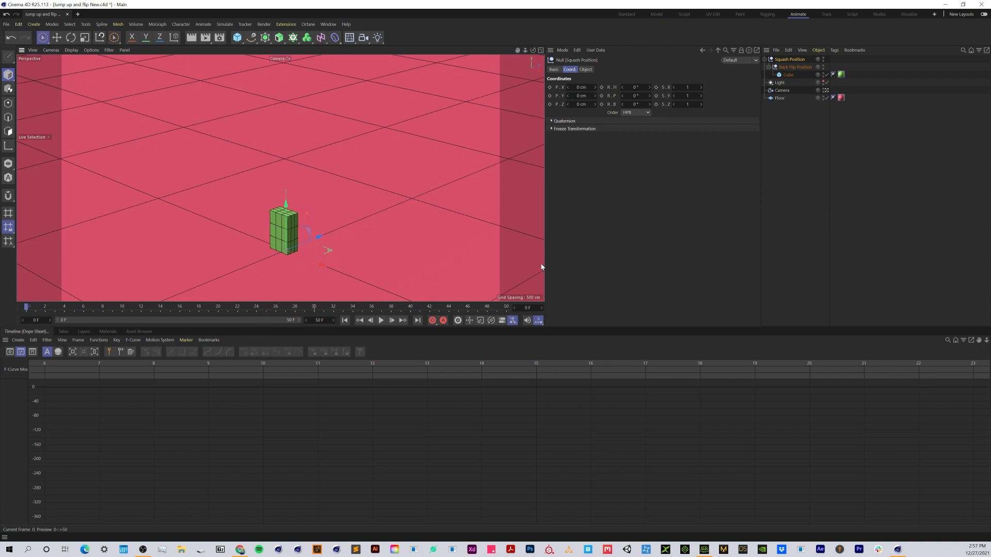
drag(545, 258, 645, 259)
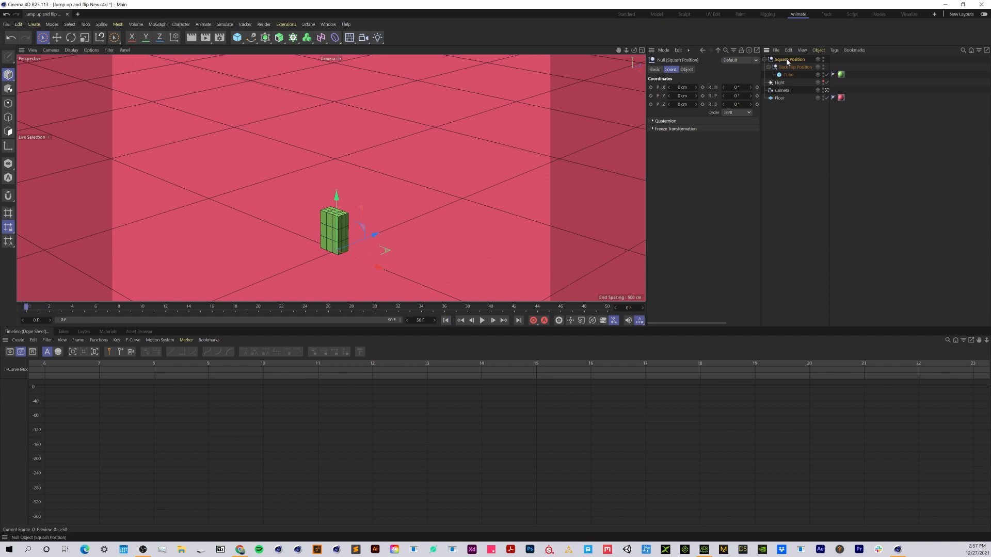
Step: Keyframe the Squash Position null's Y position at 0 cm on frames 0, 1 and 2
click(651, 96)
drag(26, 309, 38, 308)
drag(38, 308, 54, 308)
click(38, 309)
drag(38, 308, 23, 309)
click(38, 308)
Step: On frame 12, raise the Squash Position null to about 671 cm in Y and keyframe its Y position
drag(41, 309, 165, 308)
drag(338, 199, 372, 62)
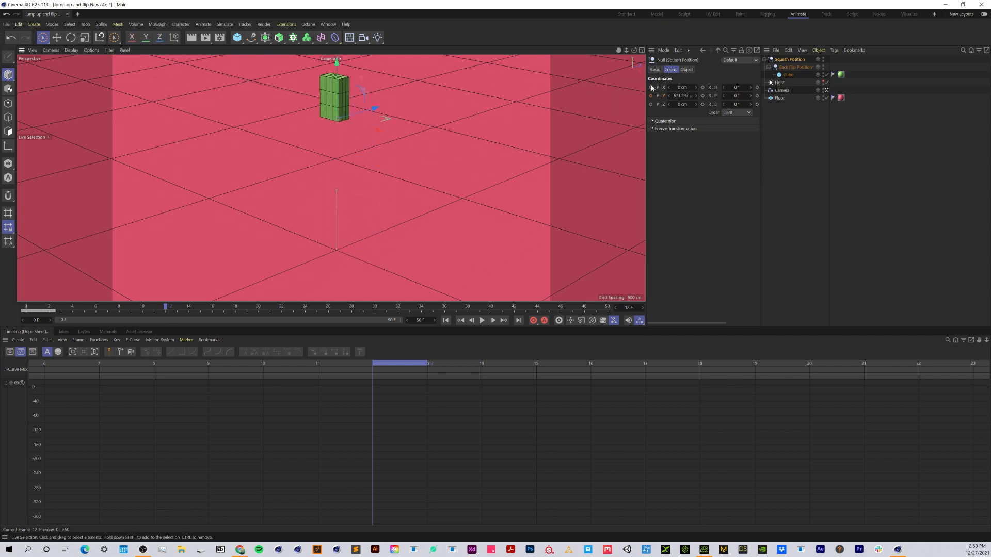
click(651, 96)
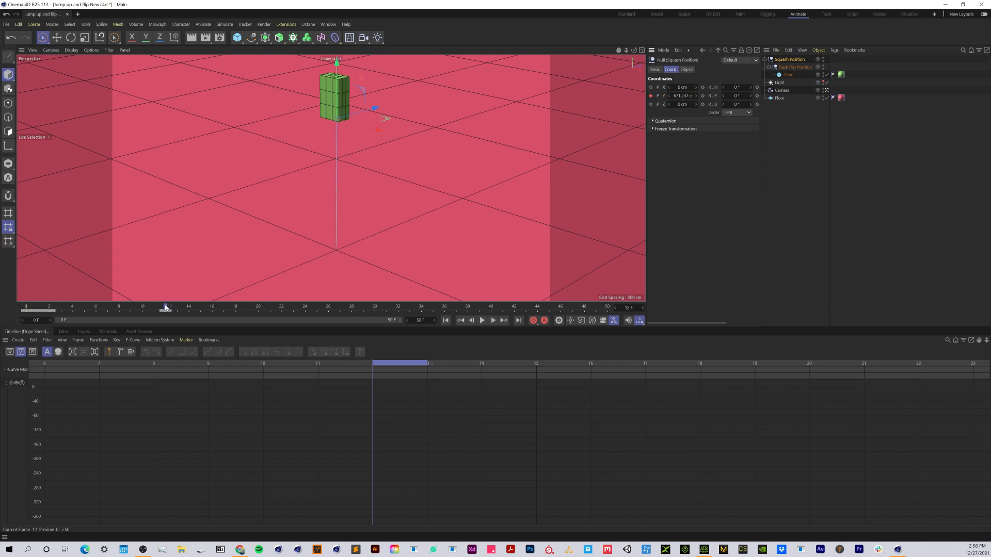
Step: On frame 24, lower the Squash Position null back to exactly 0 cm in Y and keyframe its Y position
drag(167, 308, 304, 310)
drag(337, 63, 339, 201)
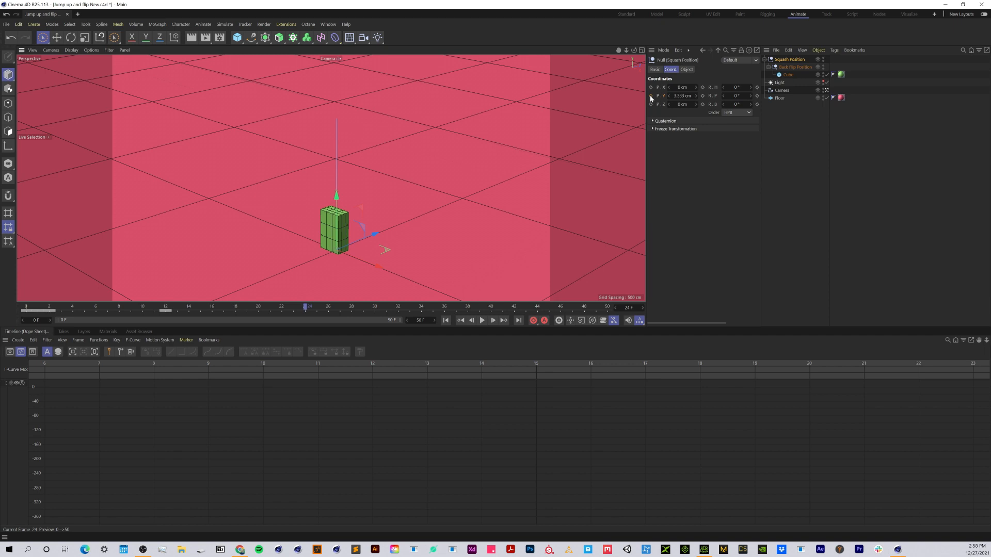
double_click(682, 97)
text(0)
key(Return)
click(651, 96)
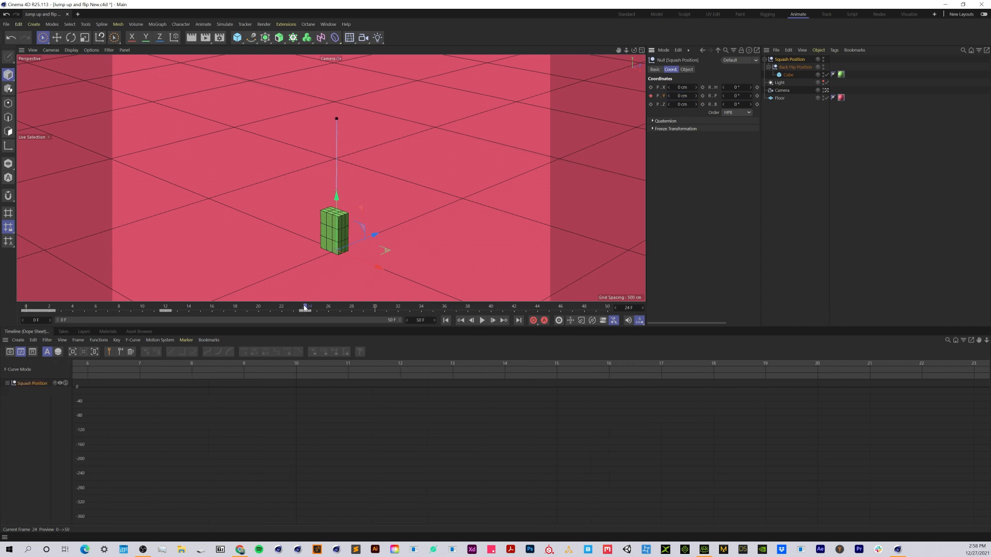
Step: Keyframe the Squash Position null's Y position at 0 cm on frames 25 and 26 as well
drag(306, 308, 315, 308)
click(650, 96)
click(328, 308)
click(650, 96)
Step: Play the jump animation from frame 0 to check the cube's up and down motion, and stop playback
drag(25, 309, 14, 326)
click(482, 320)
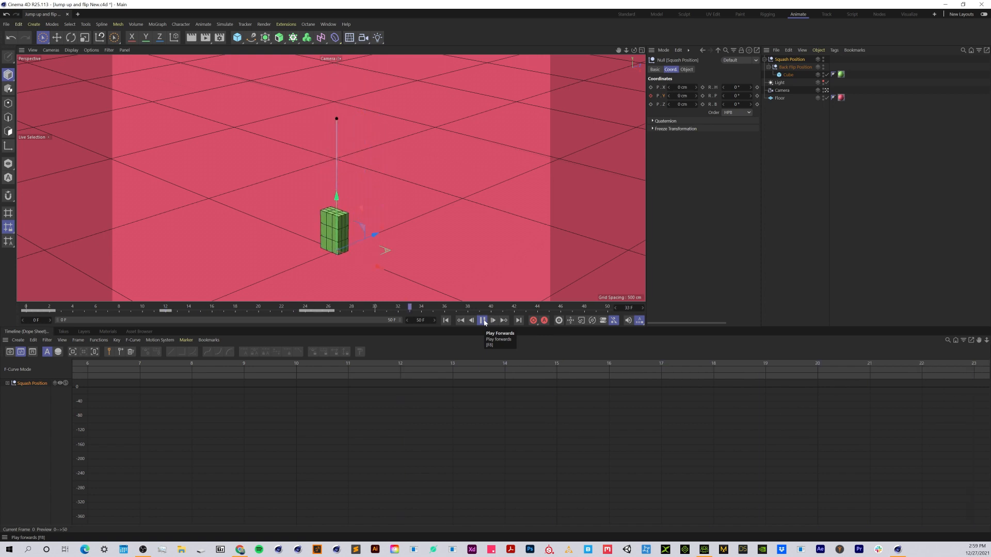
click(483, 320)
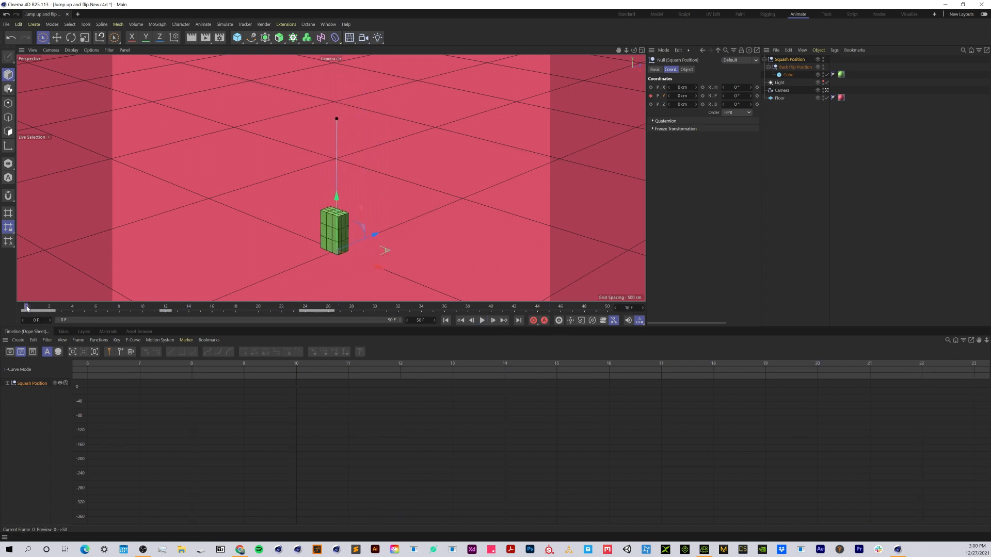
Step: Widen the attributes area to expose the scale values, and keyframe the Squash Position null's Y scale at 1 on frame 0
click(38, 306)
drag(763, 143, 830, 148)
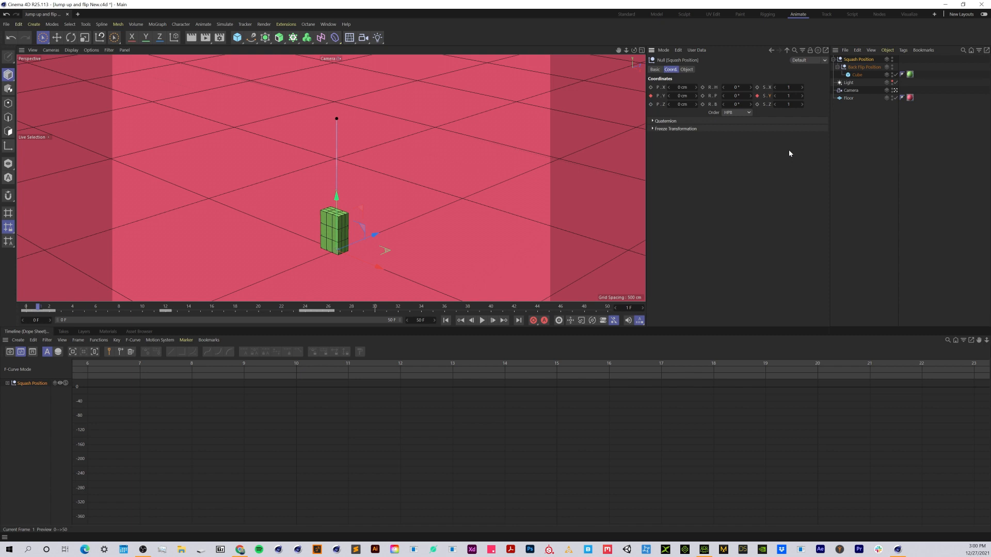
drag(38, 307, 14, 309)
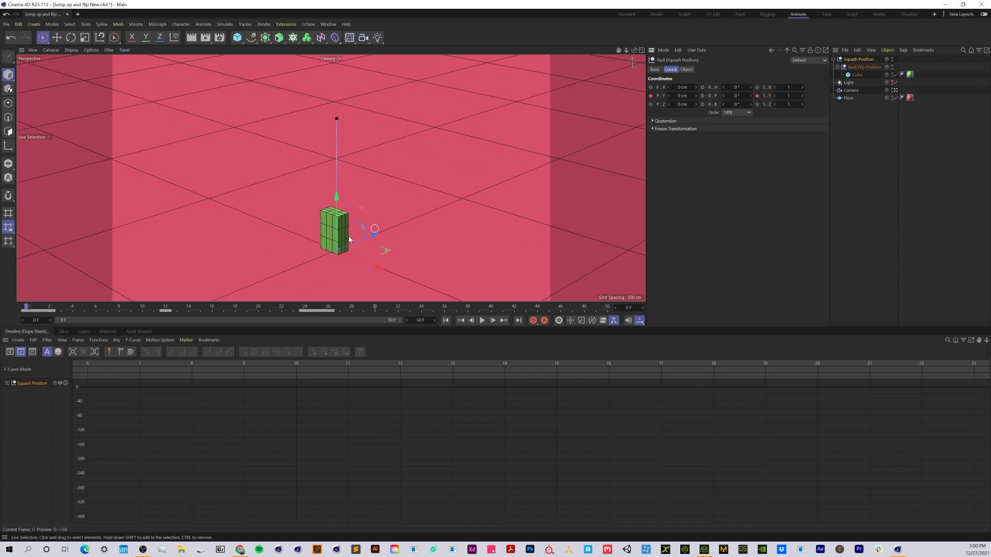
Step: On frame 1, set the Squash Position null's Y scale to 0.5 as a keyframed squash
click(32, 309)
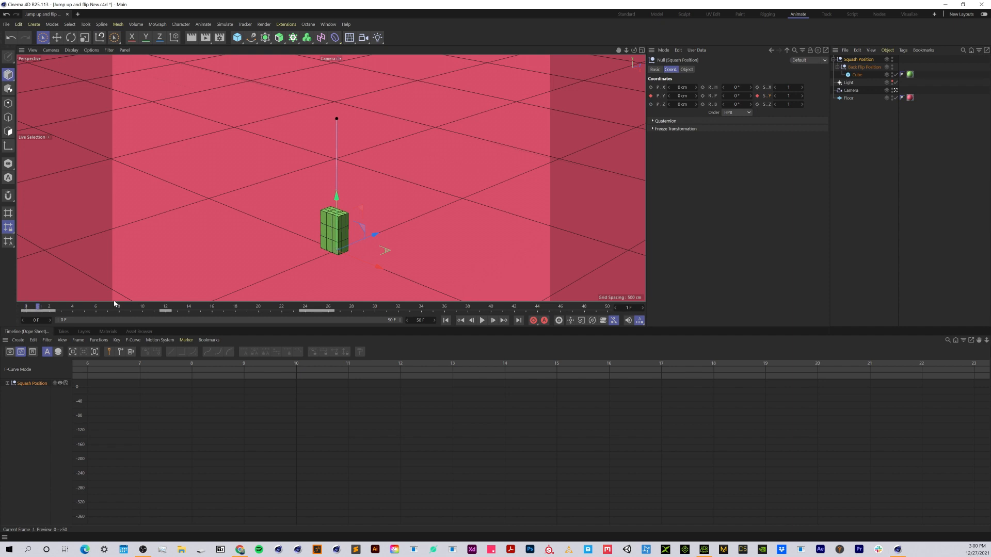
click(790, 95)
text(0.5)
key(Return)
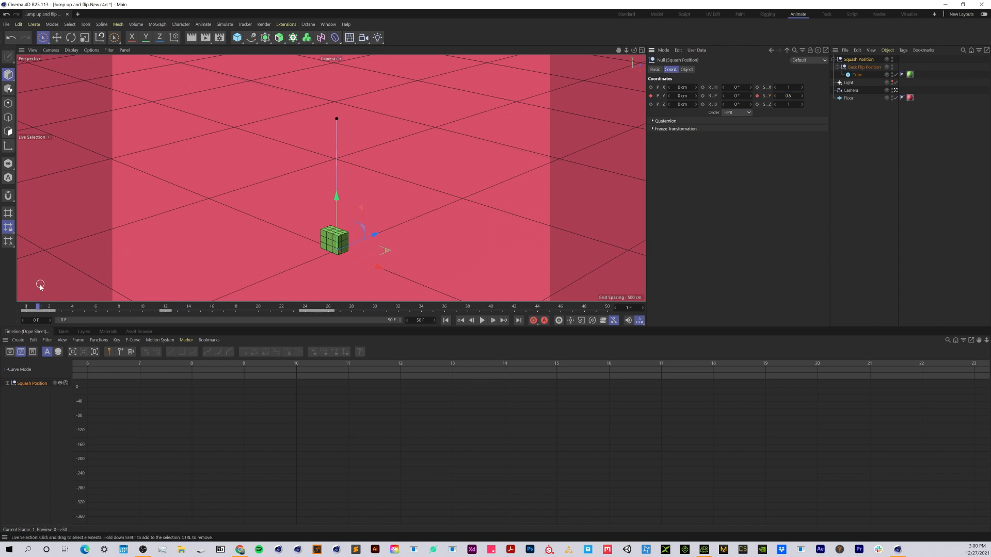
Step: On frame 2, set the Squash Position null's Y scale to 1 and keyframe it
drag(37, 307, 51, 309)
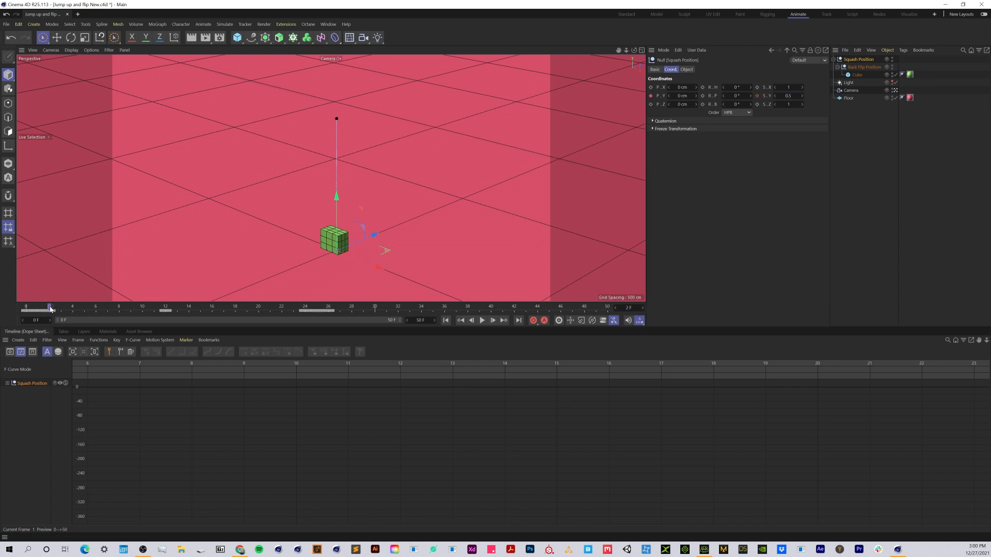
click(785, 96)
text(1)
key(Return)
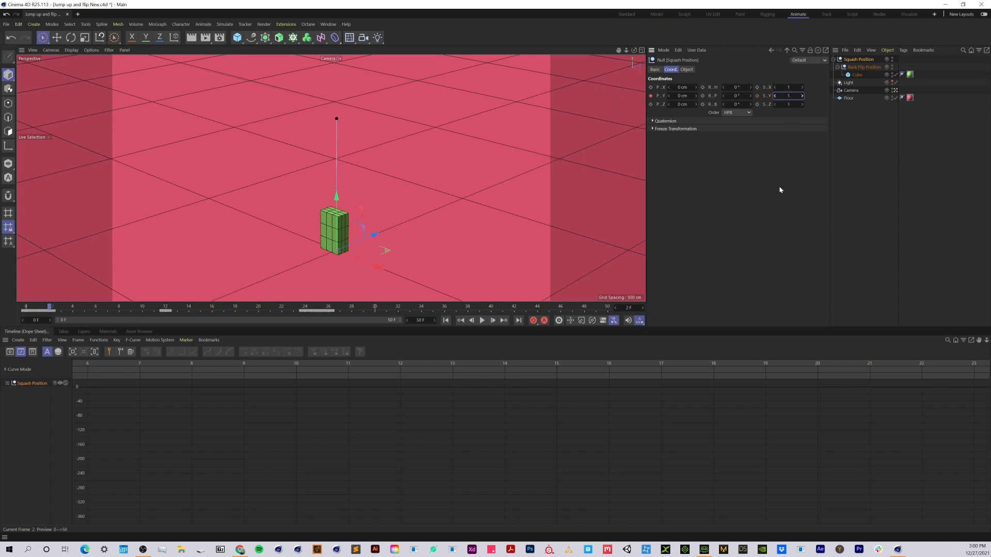
click(757, 96)
Step: For the landing, keyframe the Squash Position null's Y scale on frame 24, and set and keyframe it at 0.5 on frame 25
mouse_move(26, 308)
mouse_down()
mouse_move(38, 308)
mouse_move(26, 309)
mouse_up()
drag(28, 326, 153, 350)
click(317, 307)
click(789, 95)
text(.5)
key(Return)
click(757, 96)
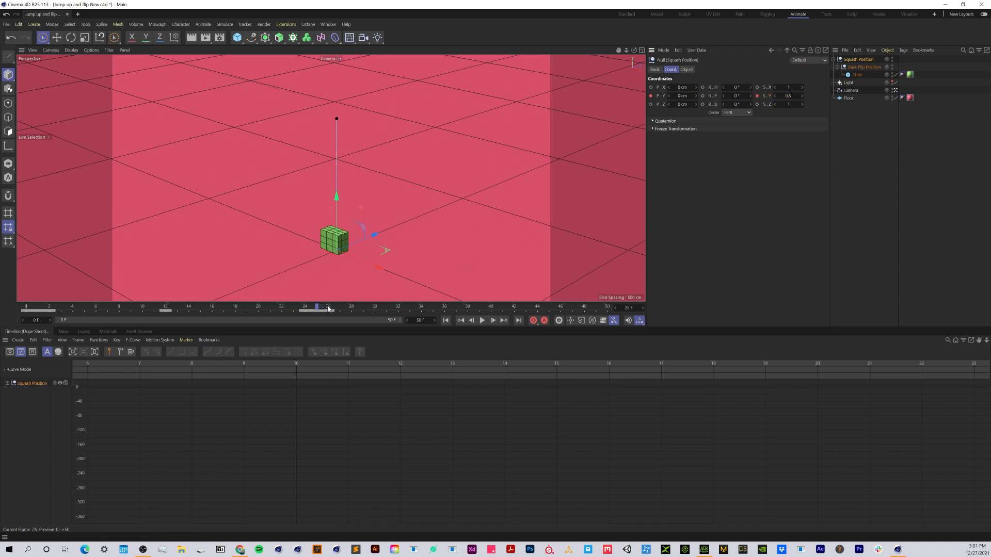
Step: On frame 26, restore the Squash Position null's Y scale to 1 and keyframe it
click(789, 95)
key(Return)
click(757, 96)
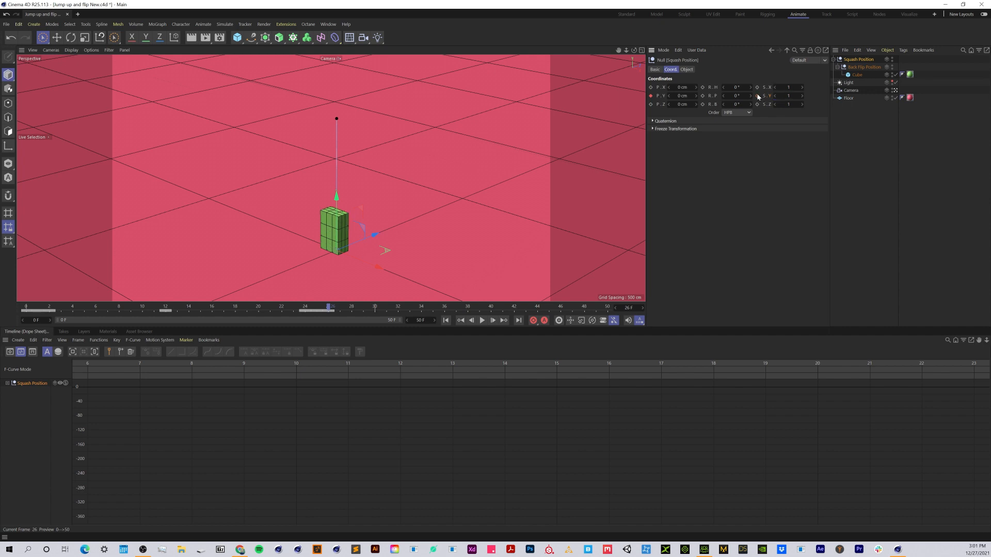
Step: Play the animation to review the squash timing, stop it and return to frame 0
click(481, 321)
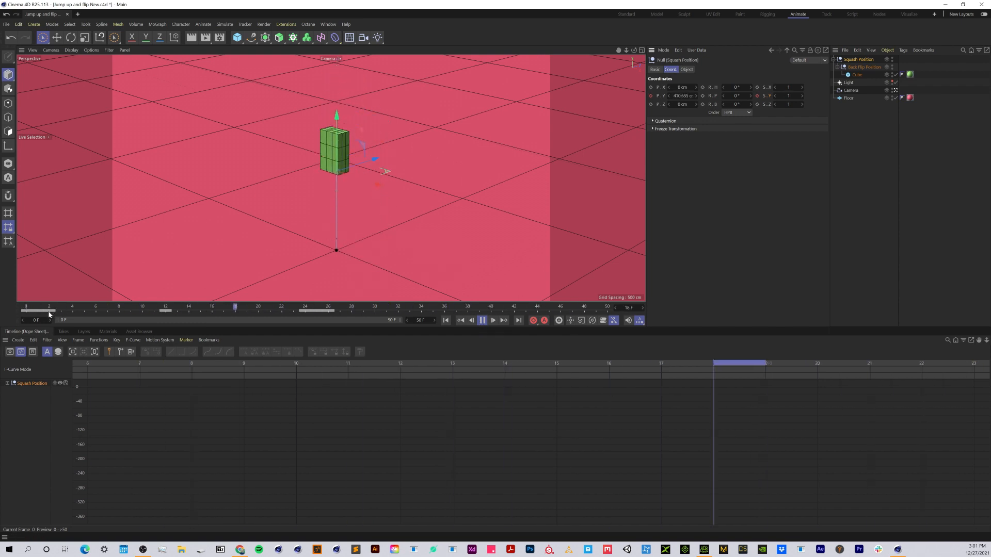
click(482, 320)
click(447, 321)
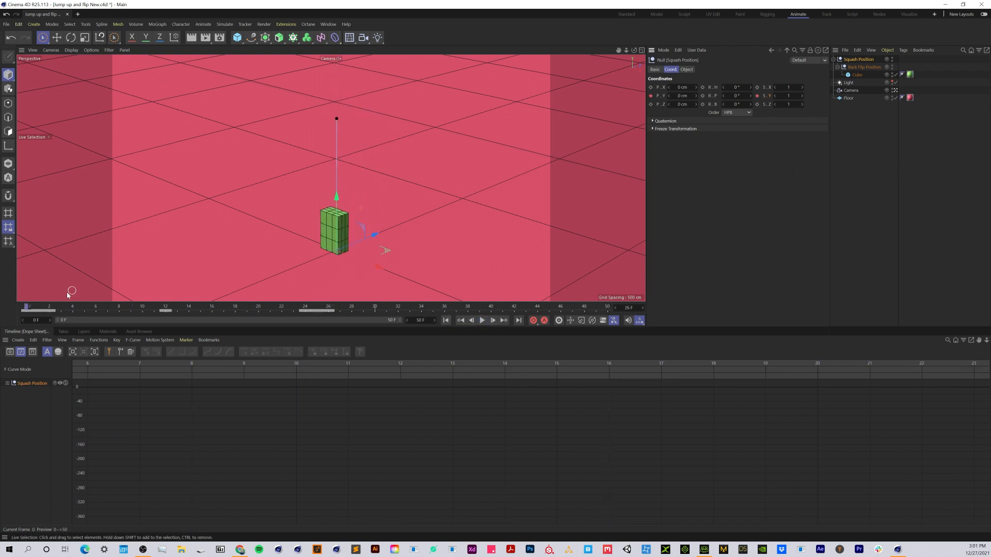
Step: Spread the takeoff keys to frames 0, 2 and 4 and the landing keys to frames 24, 26 and 28, and play the result
mouse_move(53, 313)
mouse_down()
mouse_move(68, 313)
mouse_move(45, 314)
mouse_up()
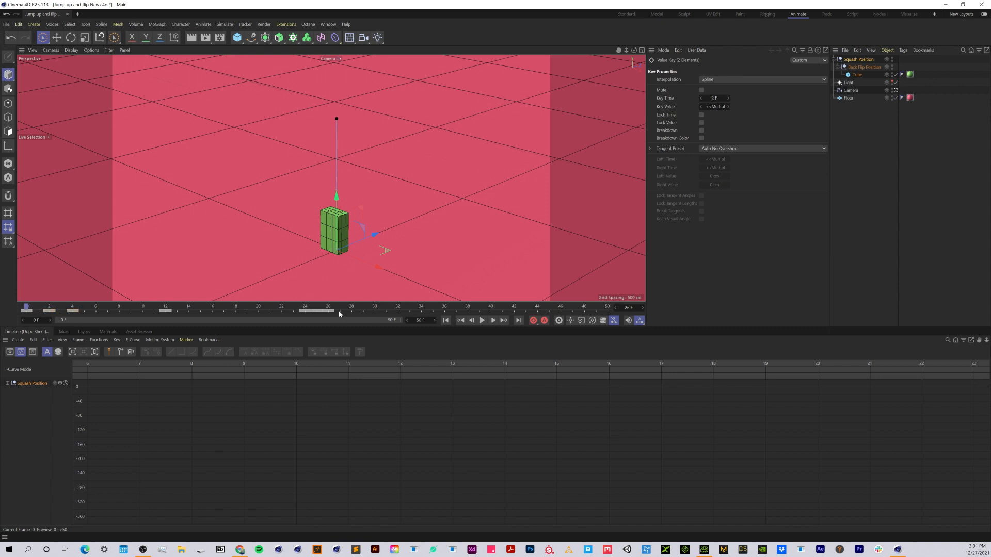
mouse_move(332, 314)
mouse_down()
mouse_move(351, 315)
mouse_move(324, 314)
mouse_up()
click(482, 320)
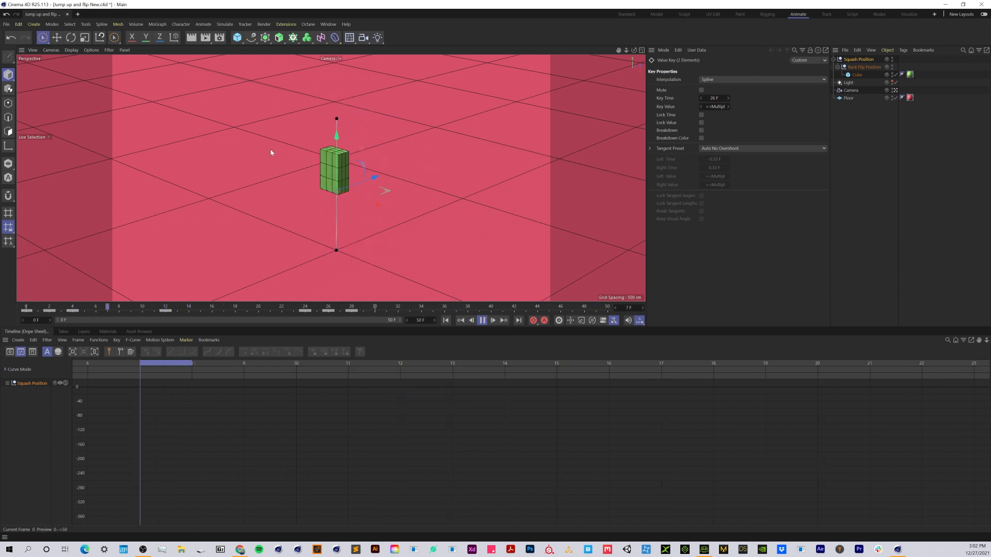
Step: Show the Squash Position null's full Position Y F-curve, and compare it with the Dope Sheet view of the keys
click(868, 60)
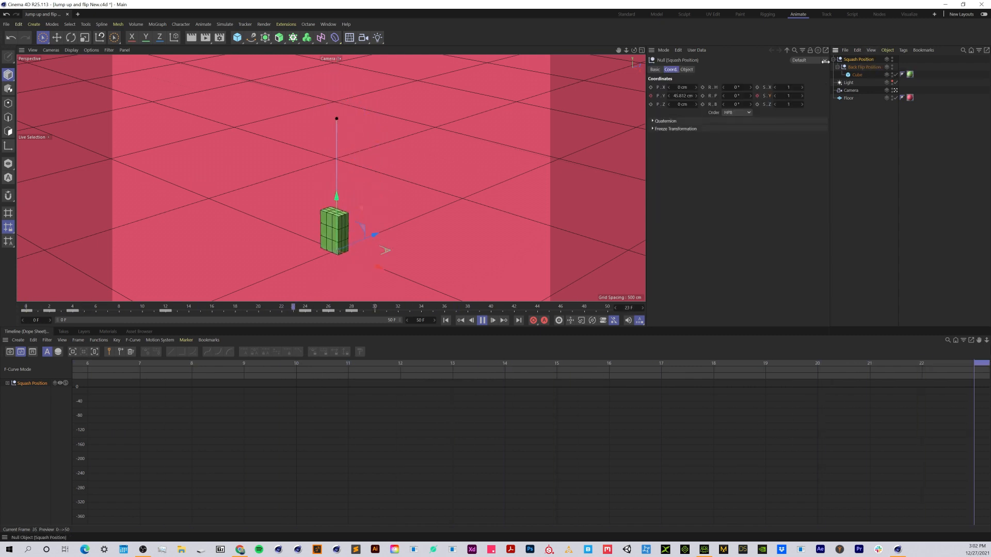
click(7, 383)
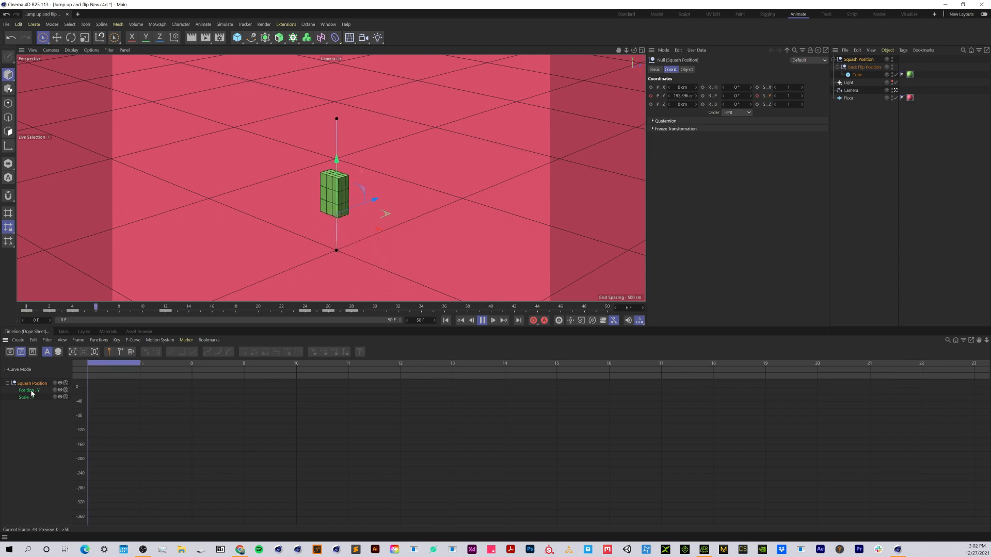
click(30, 392)
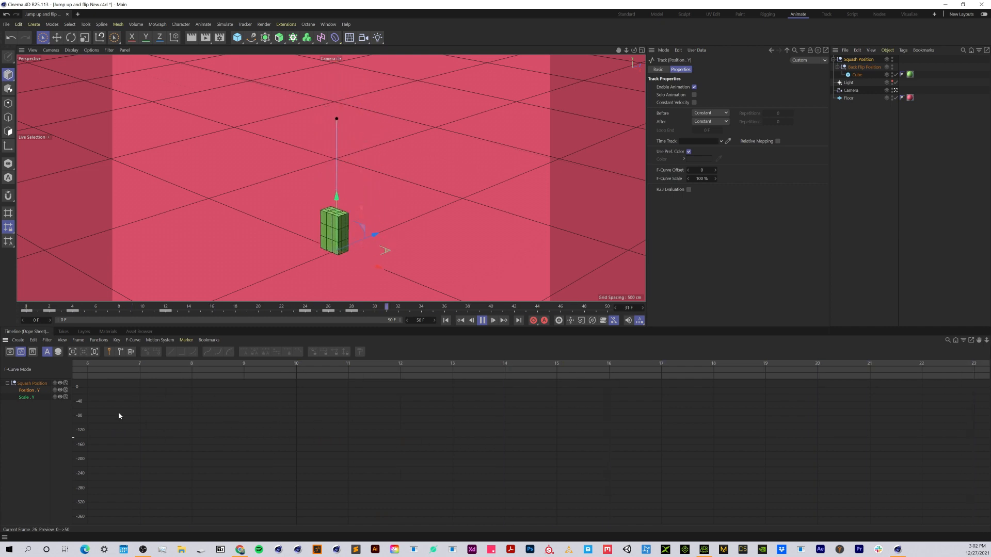
key(h)
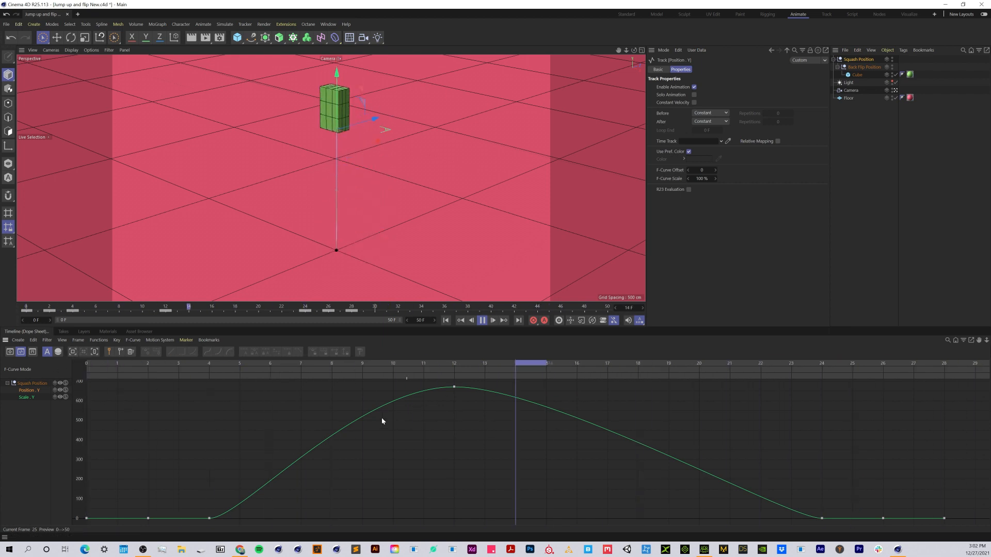
click(9, 353)
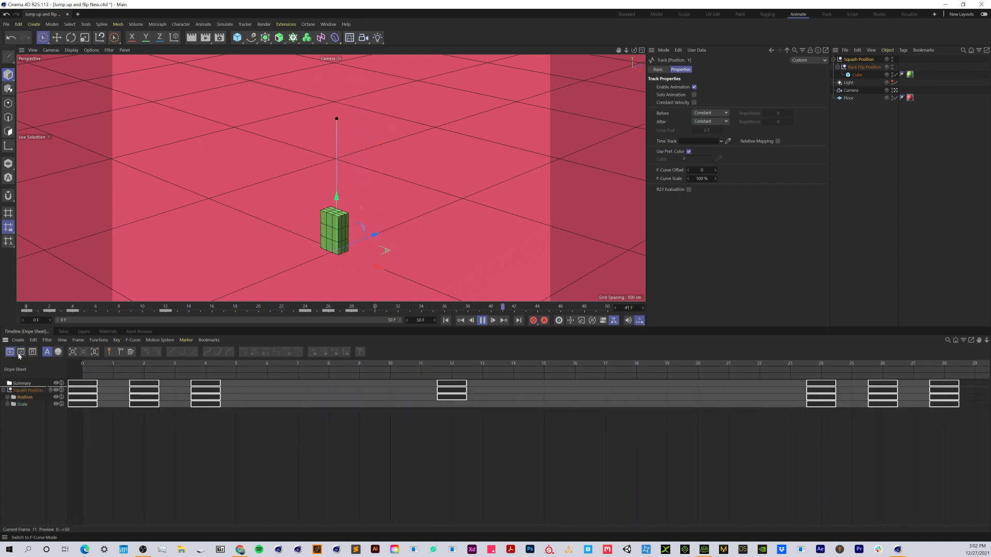
click(20, 353)
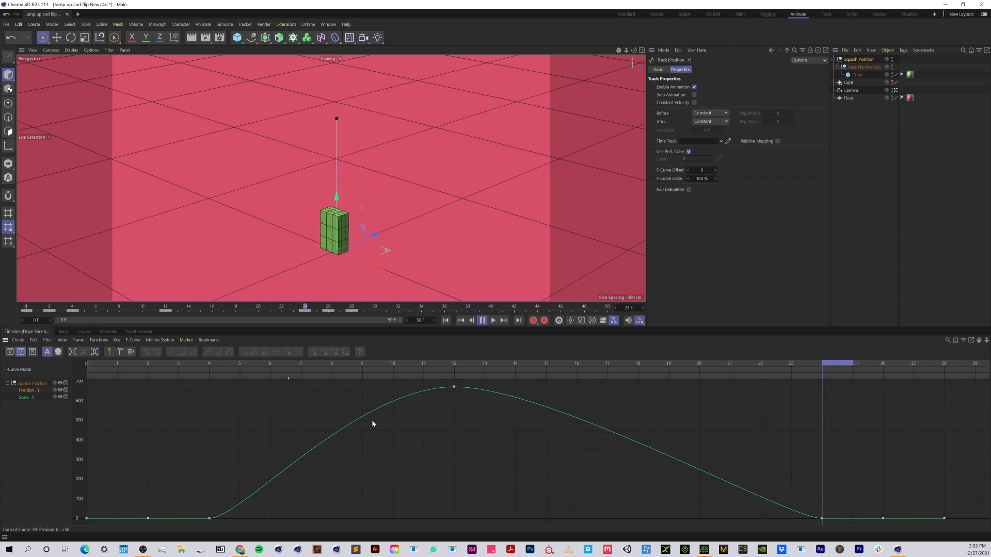
Step: Break the tangents of the Position Y keys at frames 4 and 24, and pull their jump-side handles up to about 307 cm and 303 cm
scroll(208, 521, up, 2)
scroll(212, 521, up, 3)
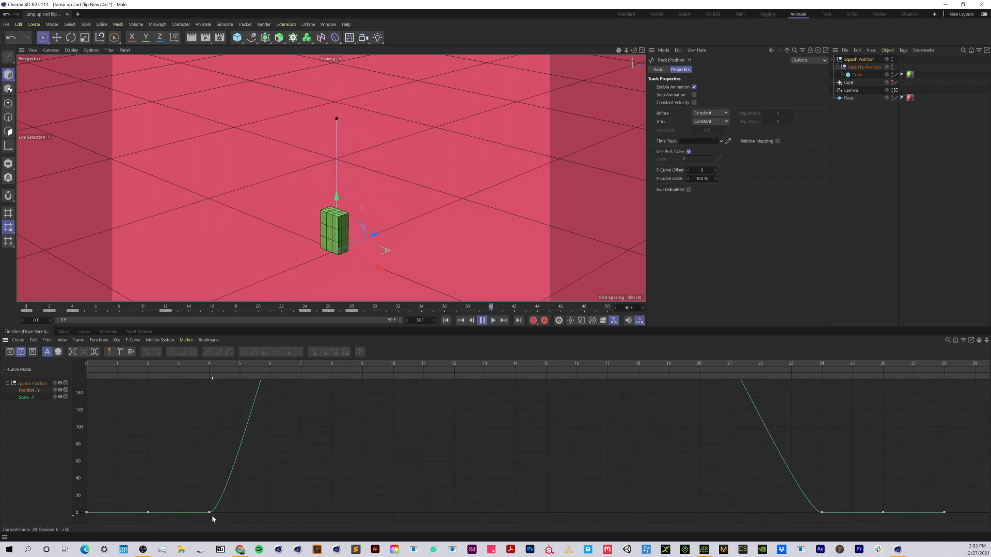
click(209, 511)
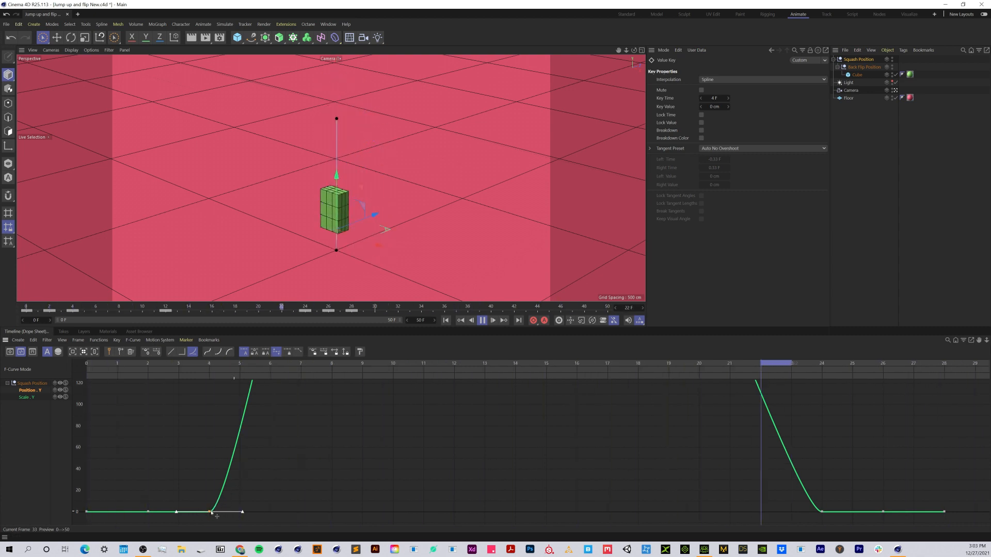
scroll(271, 491, down, 3)
key(h)
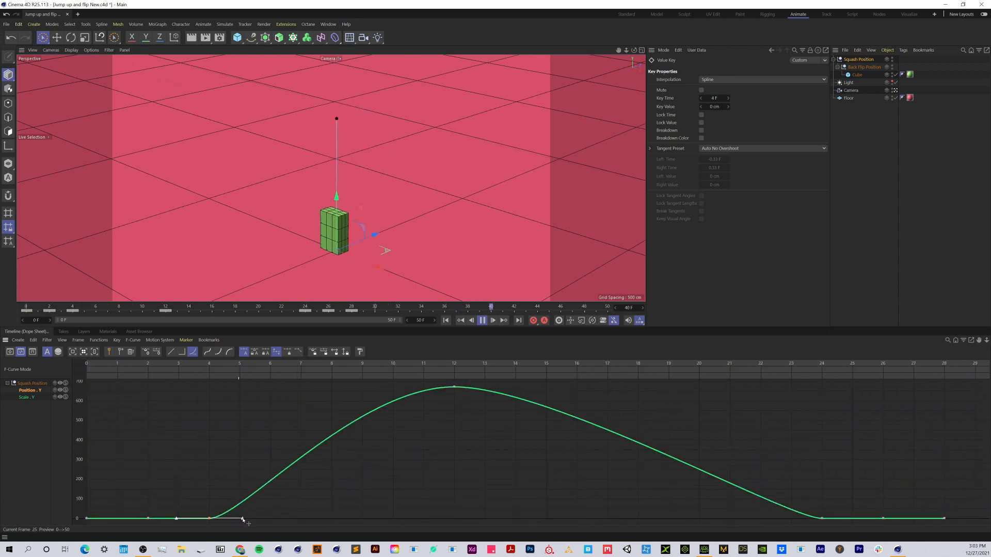
drag(193, 509, 230, 463)
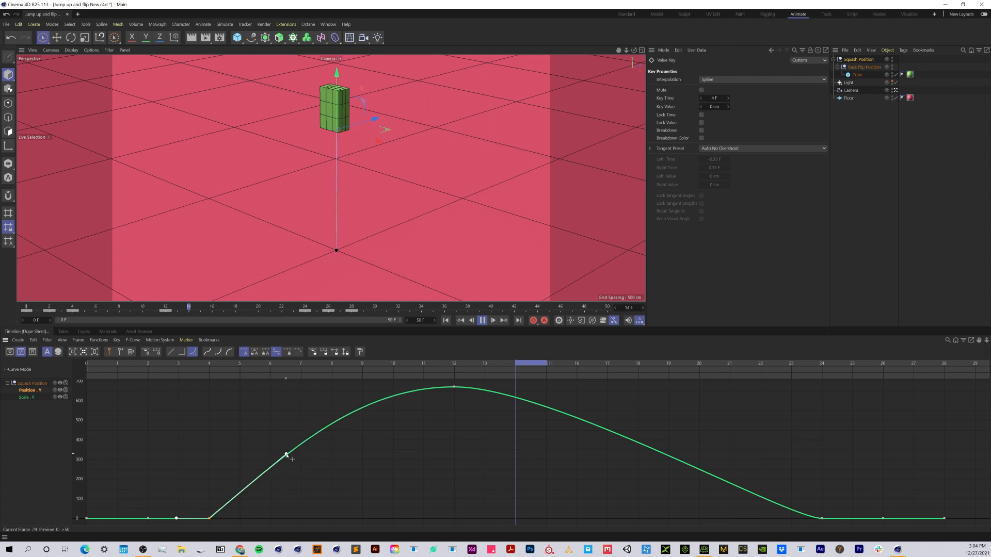
drag(282, 459, 212, 415)
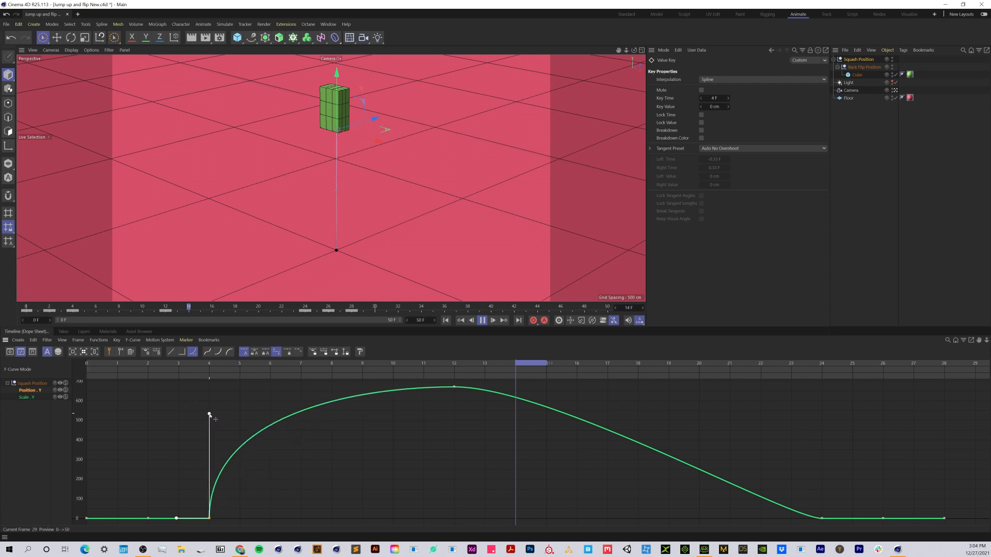
drag(210, 415, 239, 464)
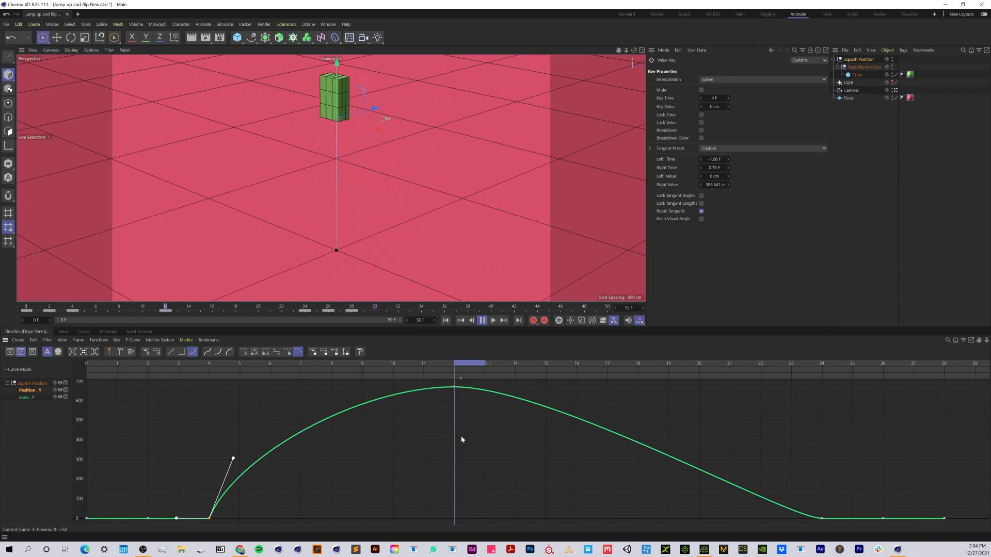
alt+middle_drag(453, 441, 449, 445)
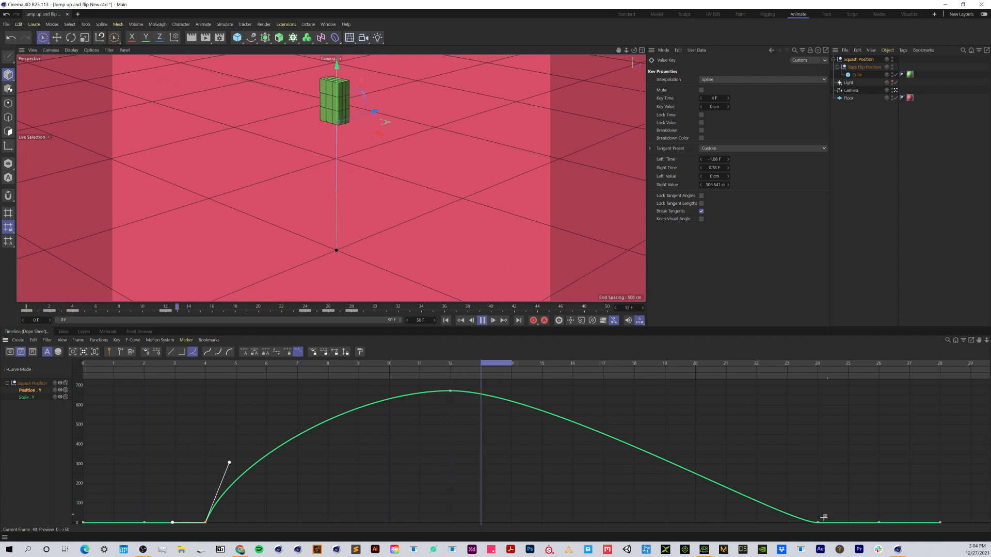
drag(808, 526, 731, 464)
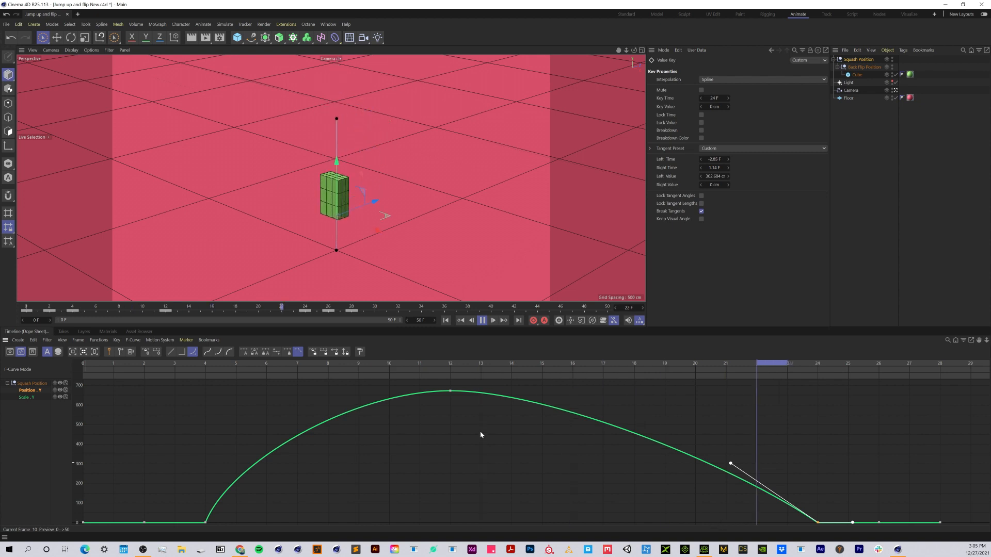
Step: Lengthen both tangents of the frame 12 peak key to about 9.1 F, and play the animation from frame 0
click(450, 391)
click(483, 321)
drag(365, 364, 443, 382)
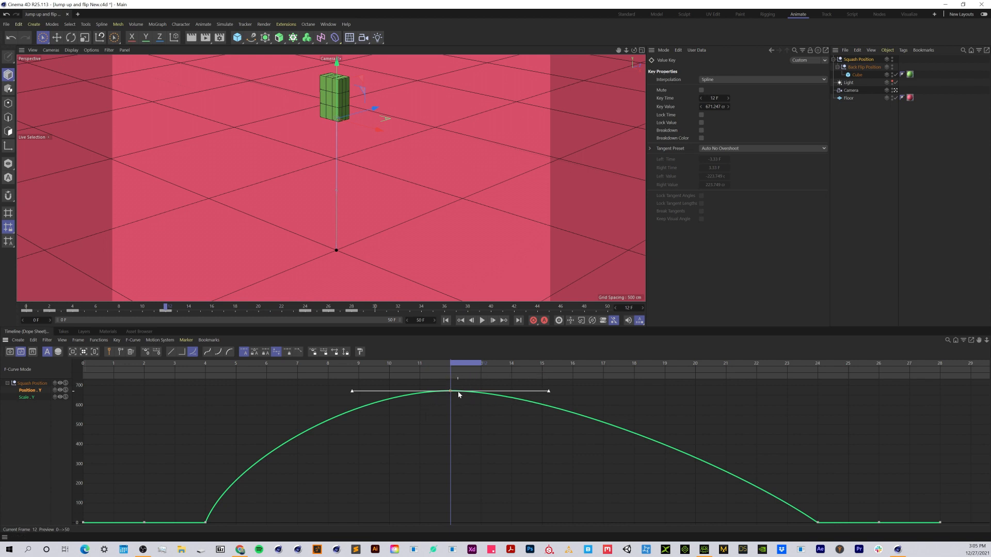
drag(554, 396, 736, 399)
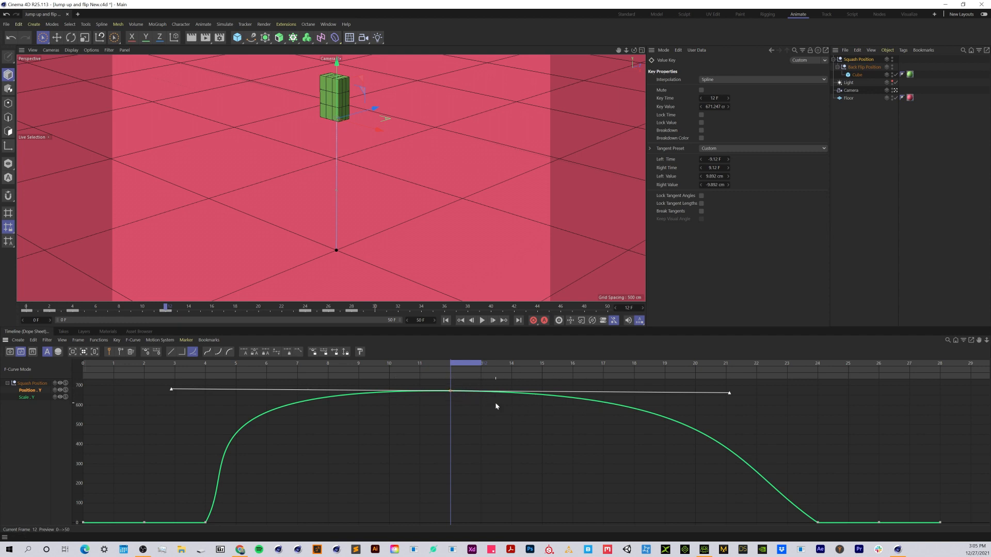
click(446, 321)
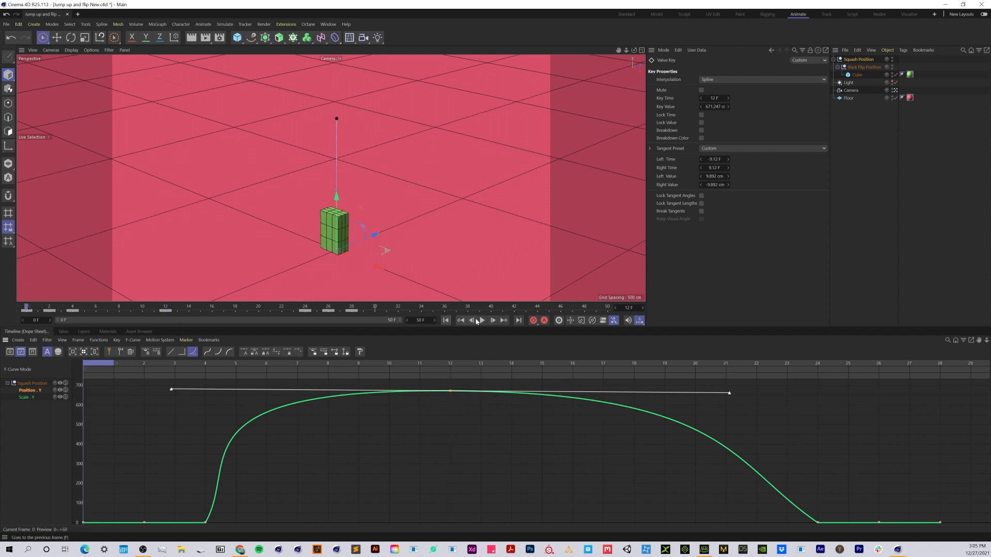
click(481, 320)
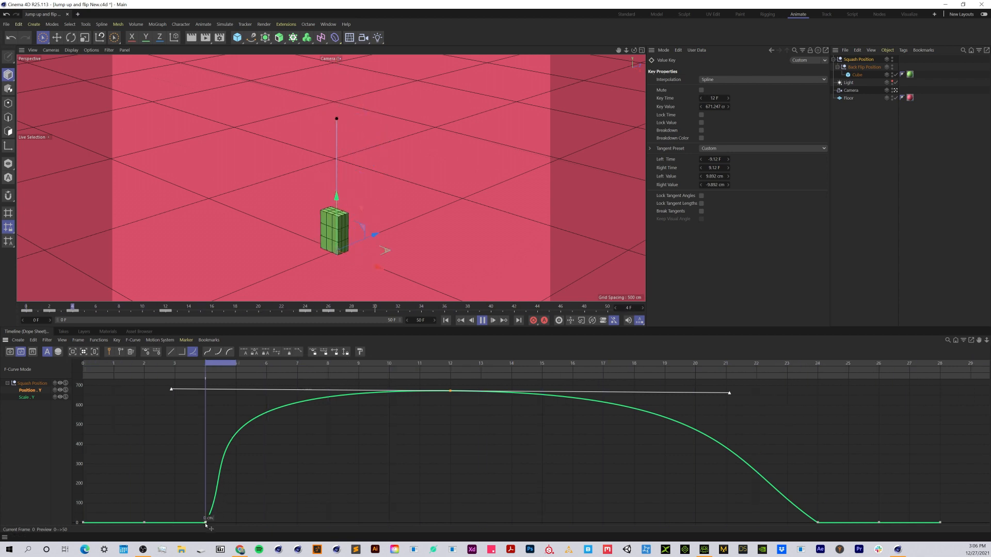
Step: Adjust the Position Y tangents to about 0.36 F right at frame 4, 8.4 F at frame 12, and -1.05 F, 396 cm left at frame 24
click(206, 523)
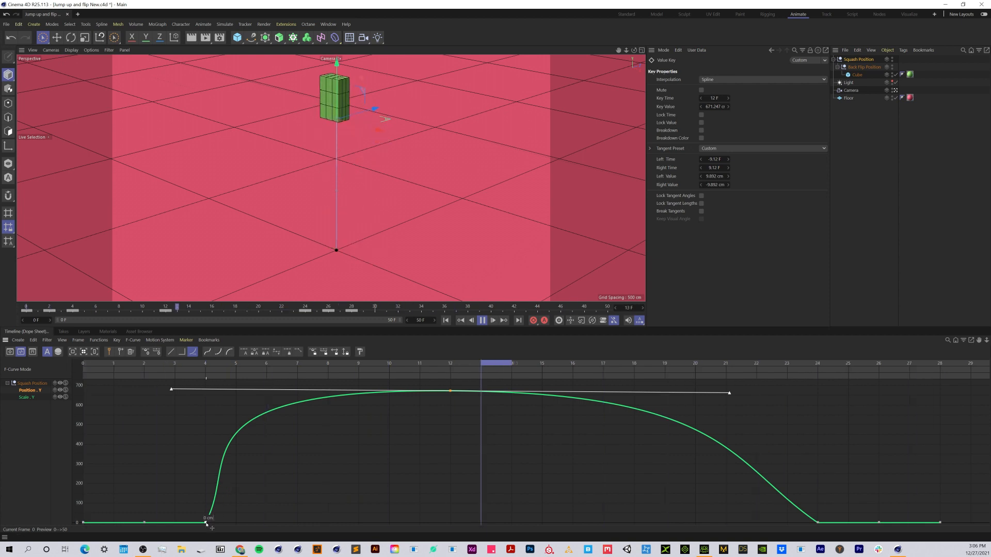
drag(230, 463, 222, 498)
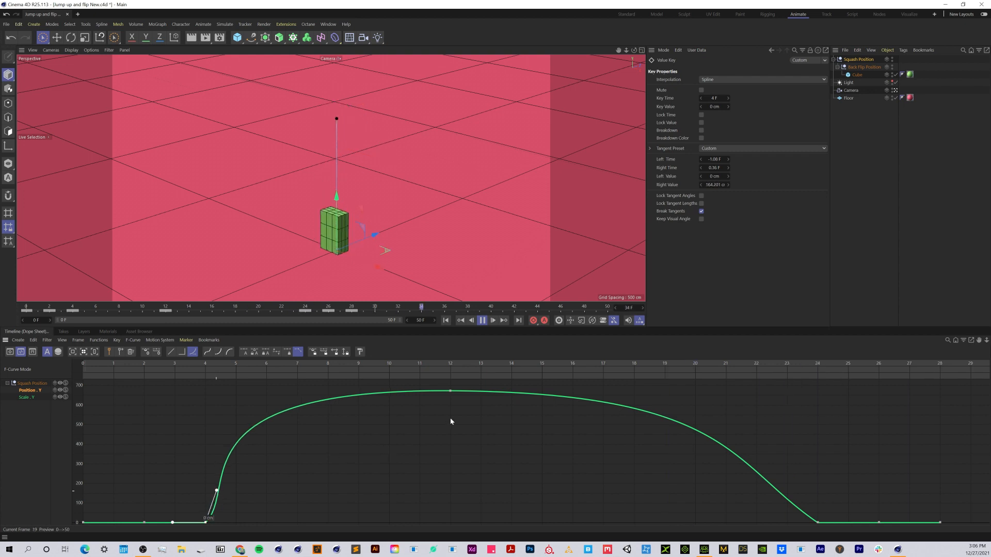
click(450, 391)
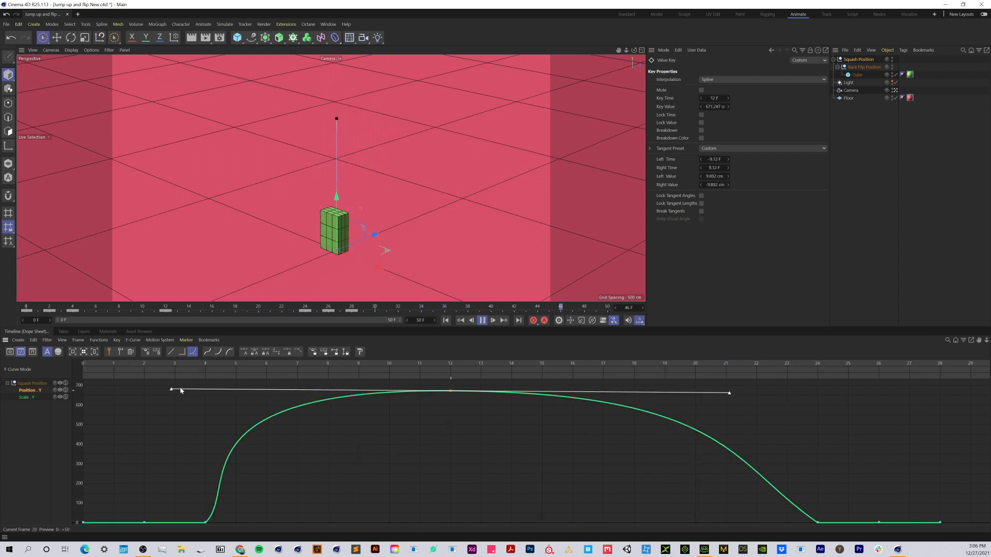
drag(172, 391, 194, 395)
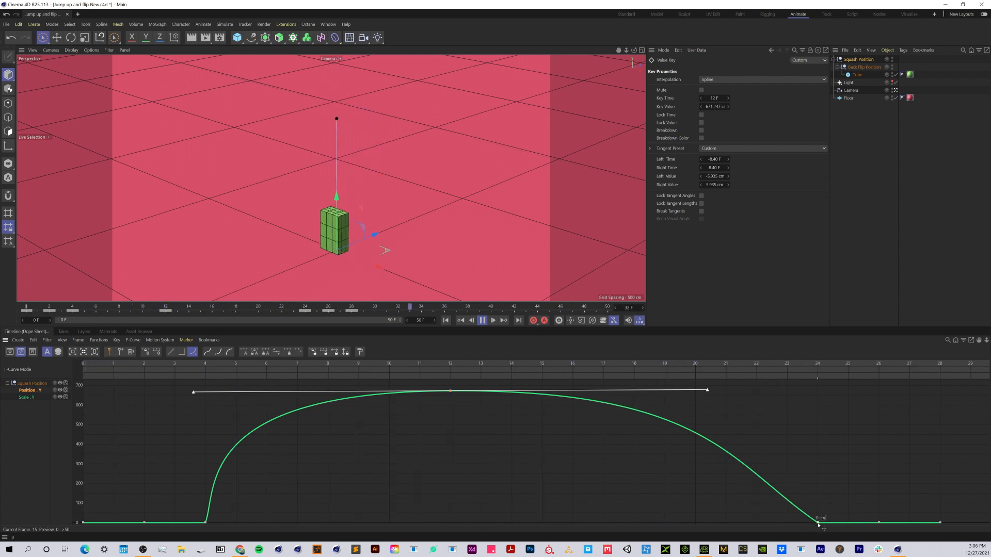
click(818, 523)
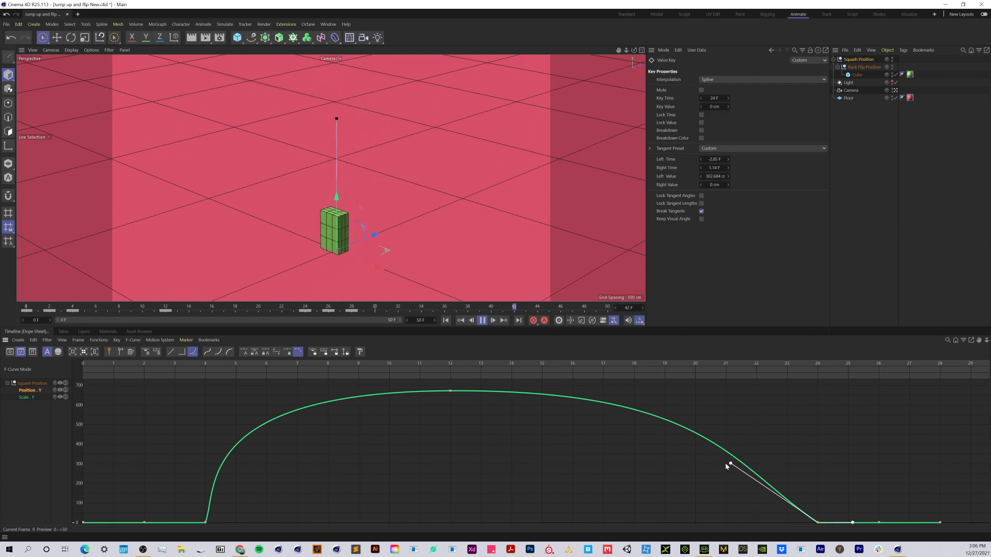
drag(730, 464, 785, 446)
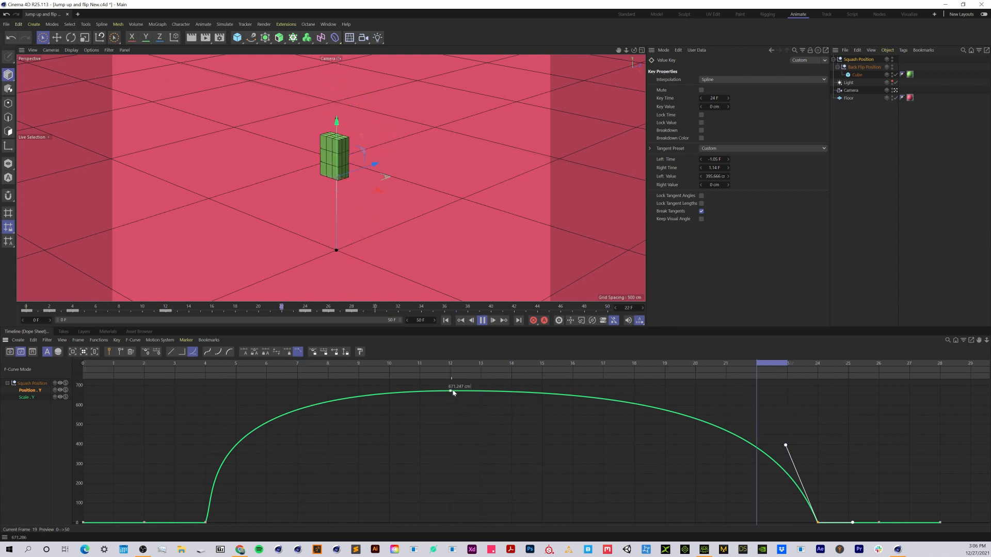
Step: Try different jump timings by sliding the Position Y peak key to frame 14 and to frame 10 at constant height
mouse_move(450, 395)
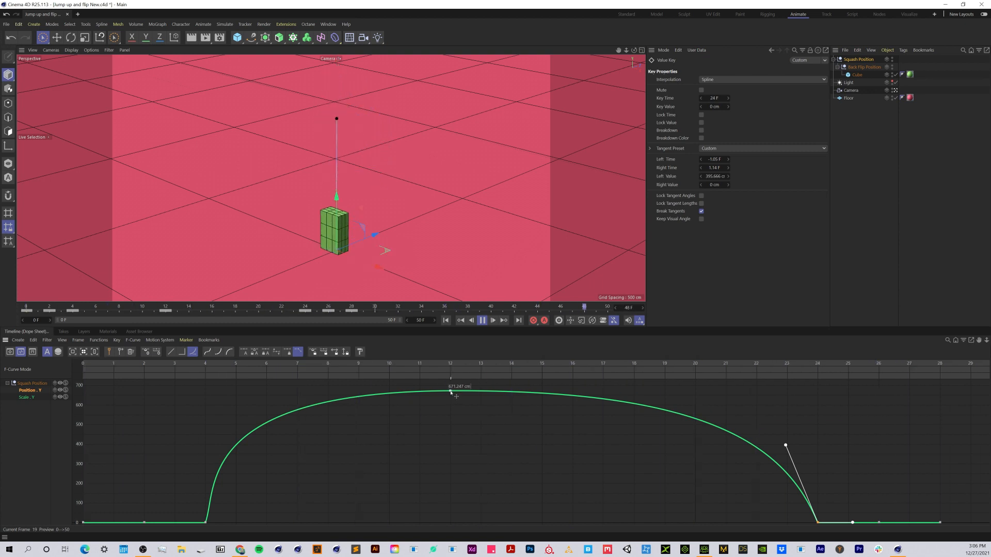
click(450, 392)
drag(450, 391, 451, 392)
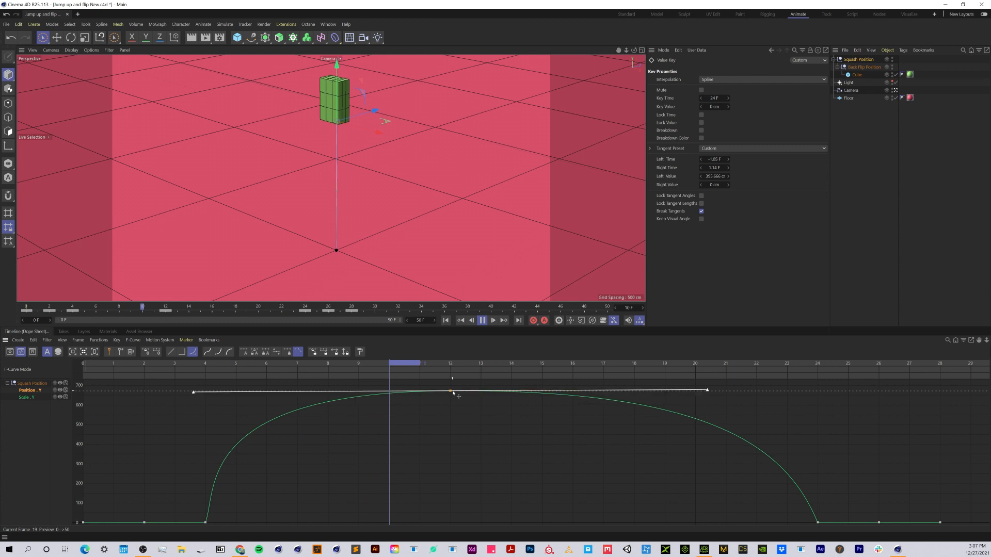
drag(463, 393, 479, 394)
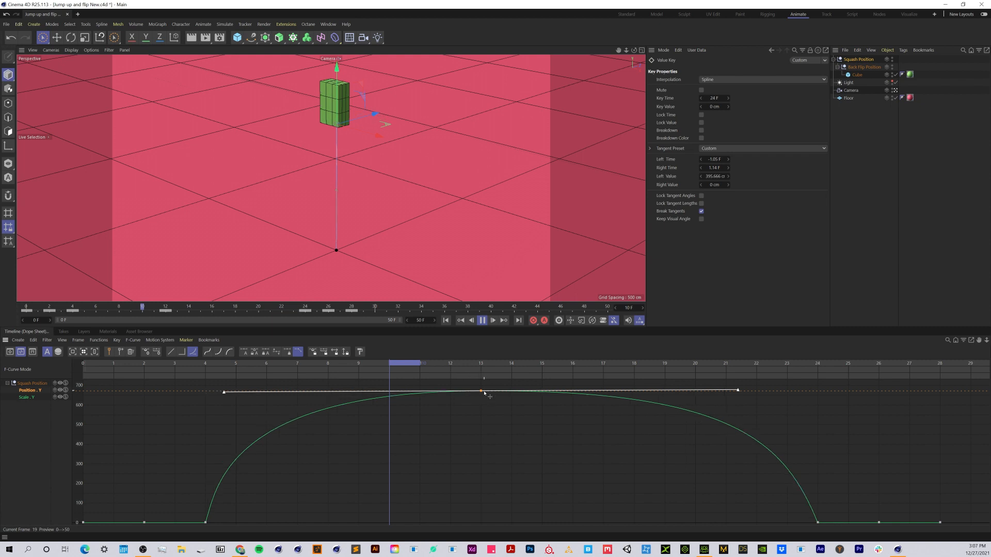
drag(494, 393, 504, 397)
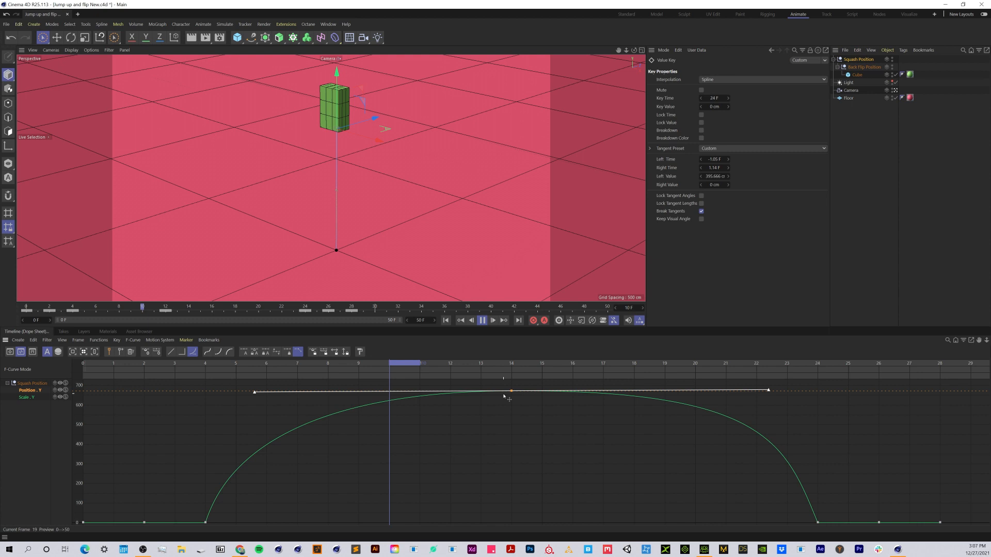
drag(504, 396, 505, 397)
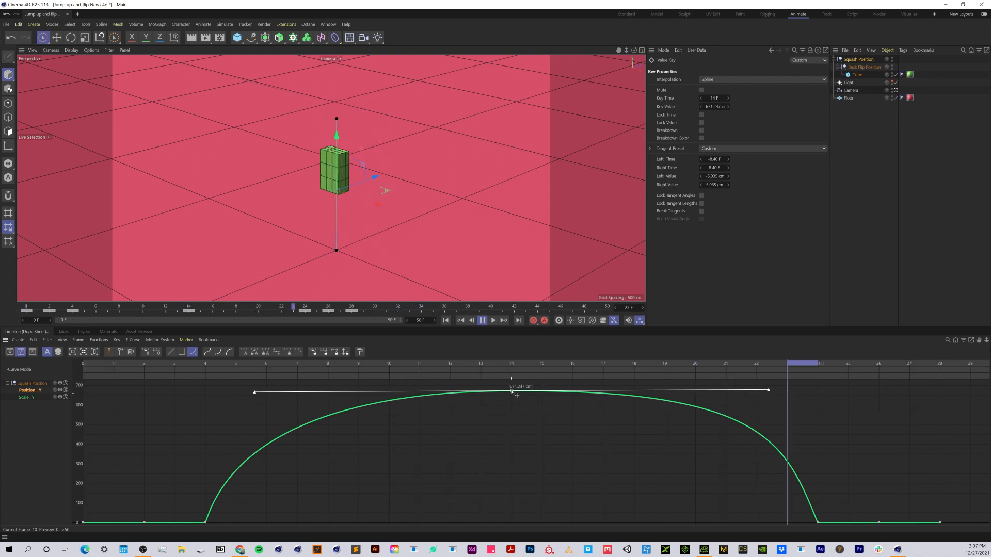
drag(499, 395, 378, 402)
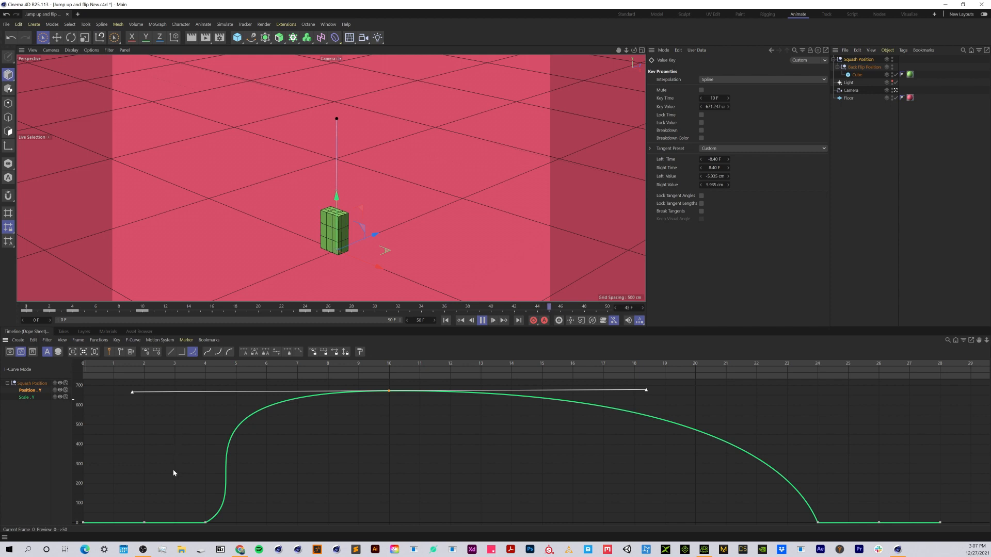
Step: Move the frame 4 key's right tangent to about 0.5 F and 176 cm, and shorten the frame 10 peak key's tangents to about 6.1 F
click(206, 523)
drag(216, 489, 225, 492)
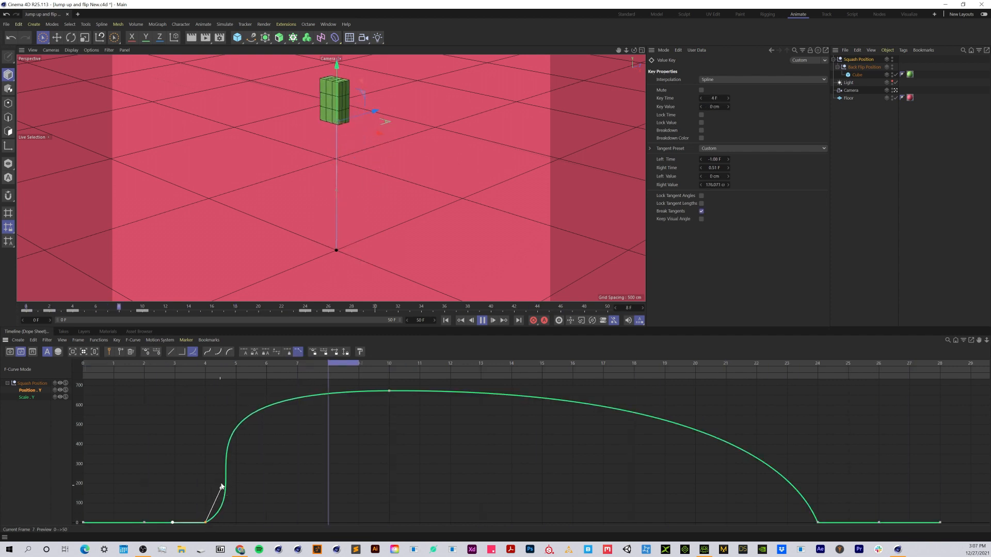
click(390, 391)
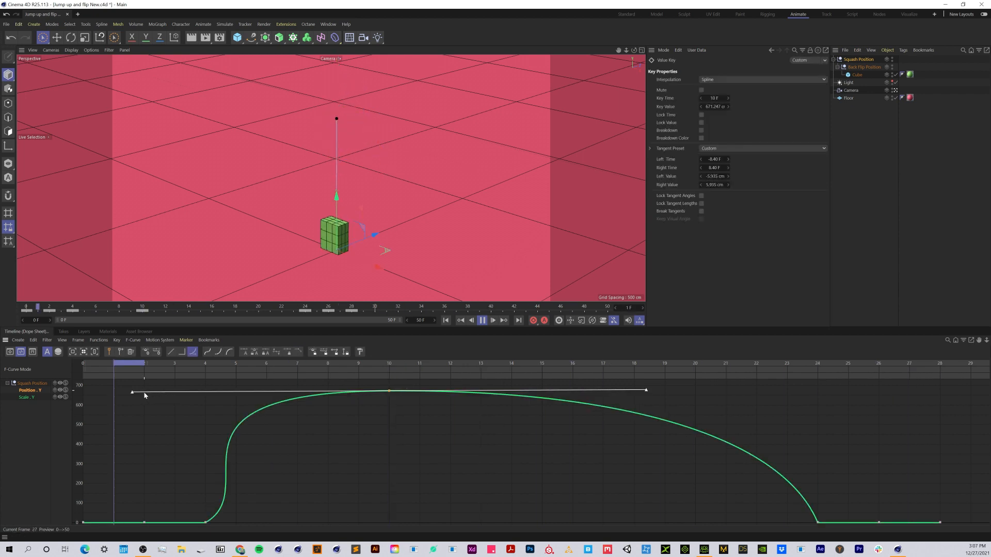
drag(133, 393, 203, 394)
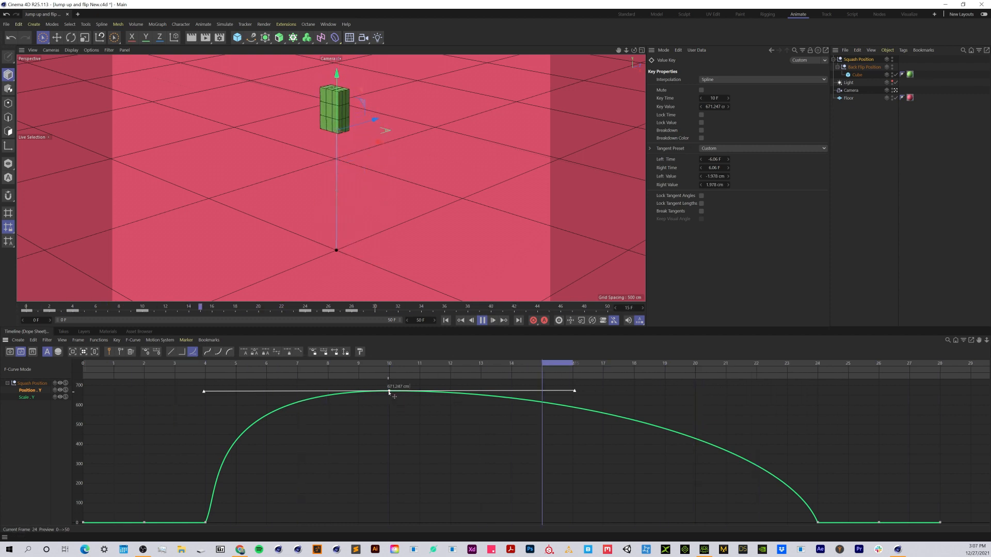
Step: Move the Position Y peak key to frame 15 and give it level tangents about 8.9 F long with zero angle
drag(389, 393, 542, 396)
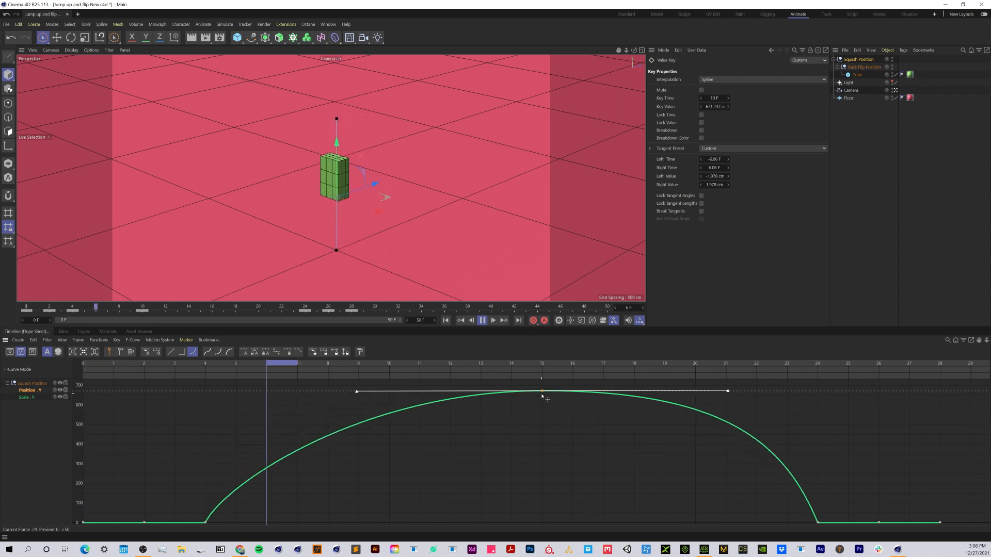
drag(357, 394, 215, 393)
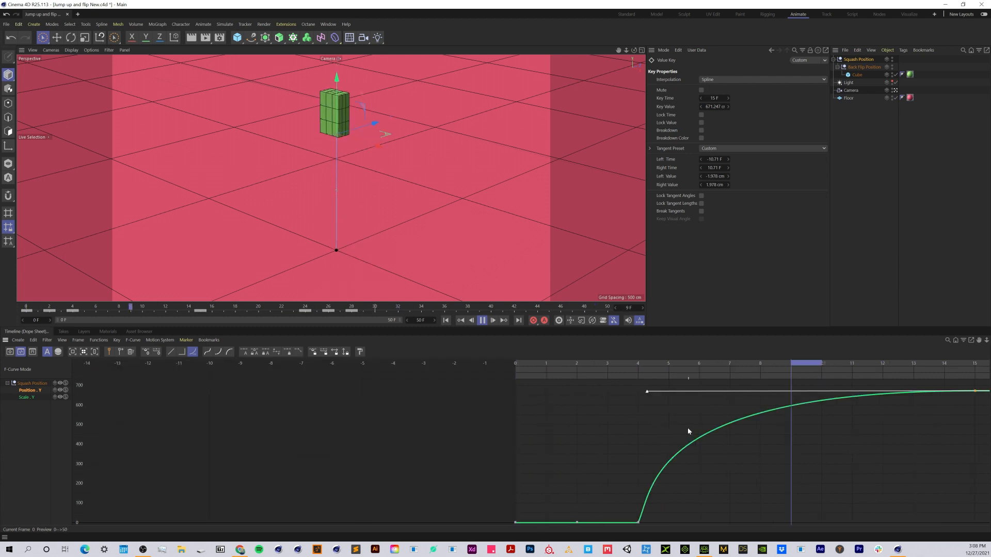
alt+middle_drag(804, 432, 317, 442)
key(0)
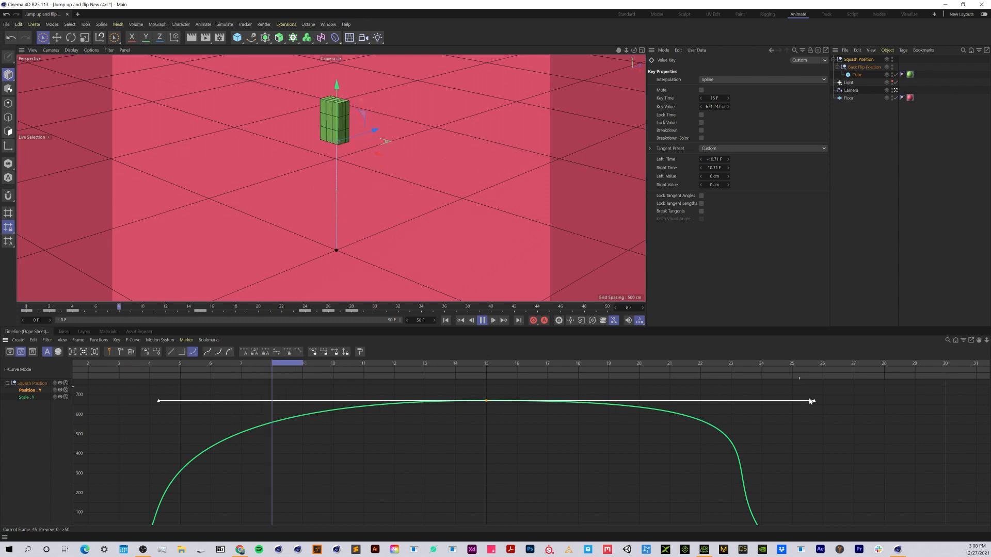
drag(809, 400, 817, 409)
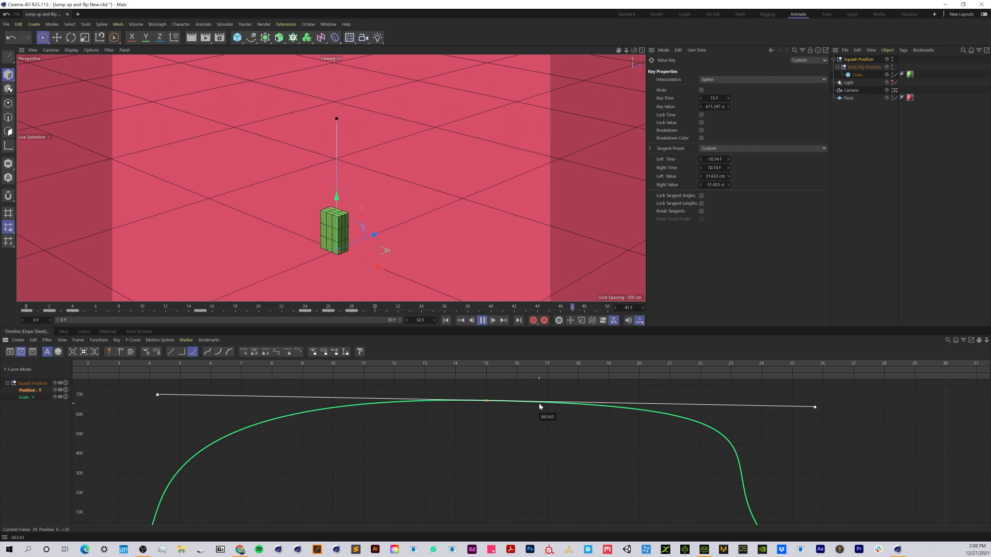
key(ctrl+z)
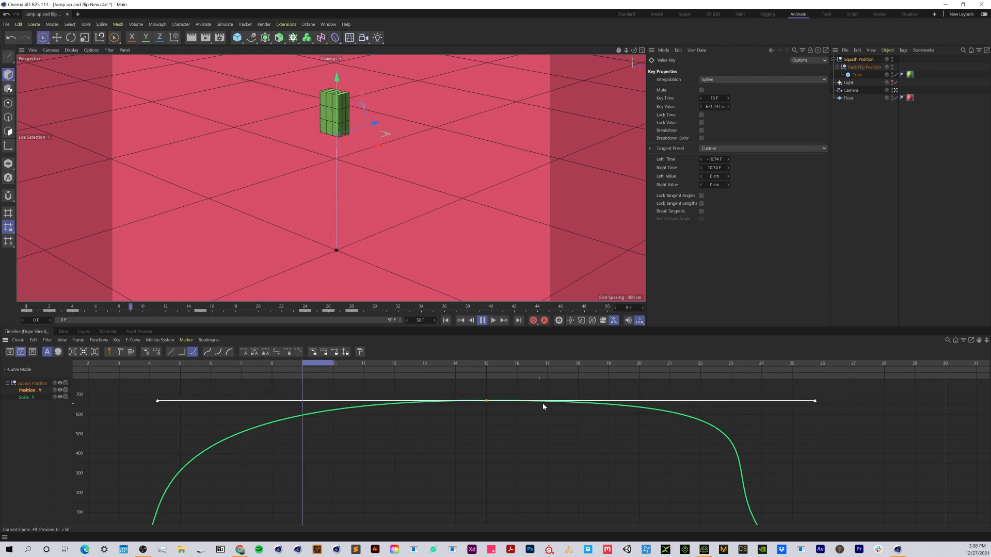
click(147, 353)
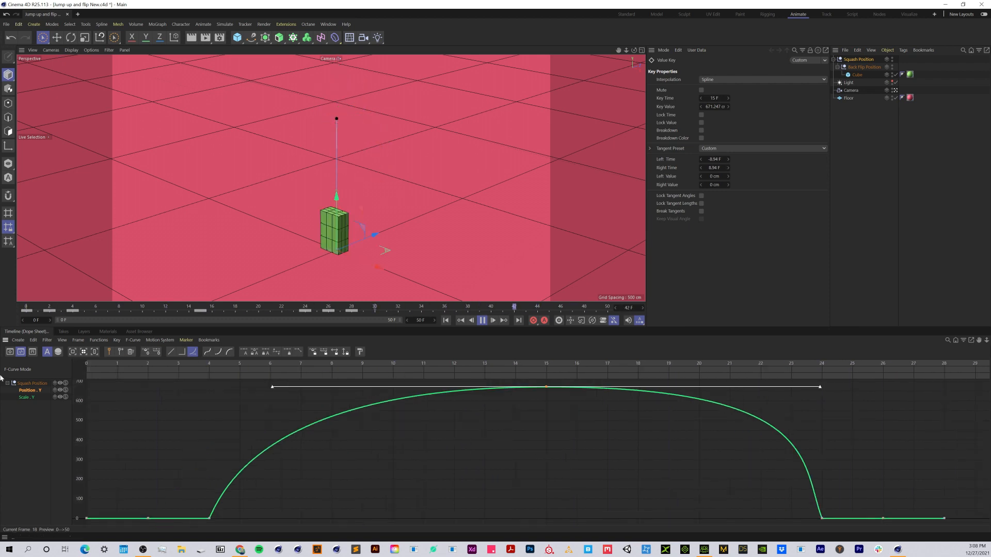
Step: Show the Squash Position null's Scale Y F-curve in full
click(26, 397)
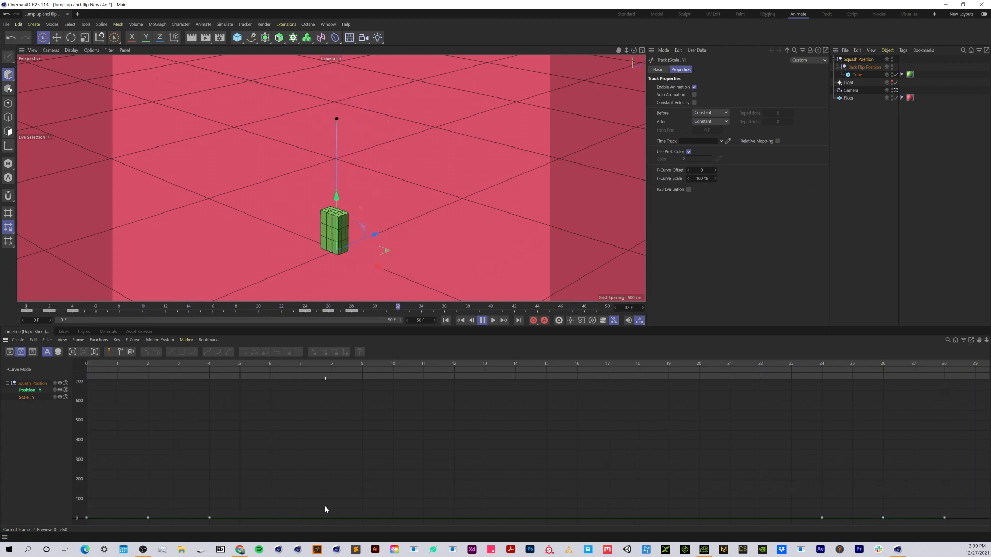
key(h)
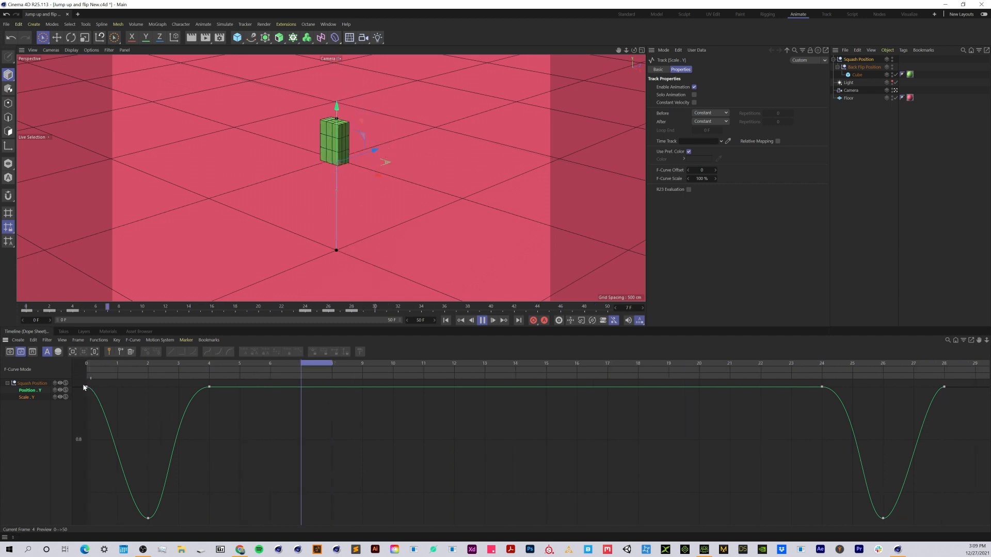
Step: Break the Squash Position Scale Y frame 4 key's tangents and pull the left one steeply down to about -0.09 F and -0.354
click(482, 320)
click(447, 320)
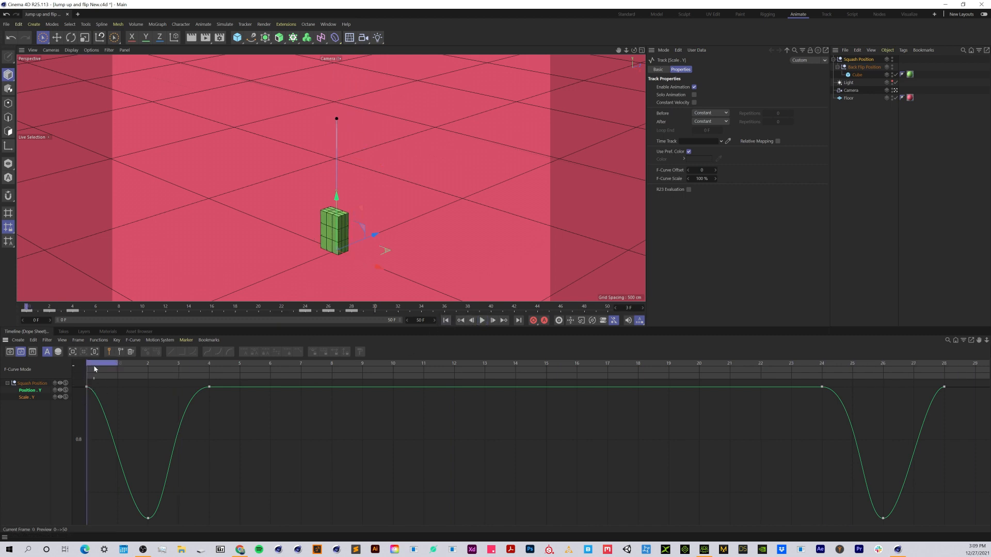
drag(95, 366, 79, 388)
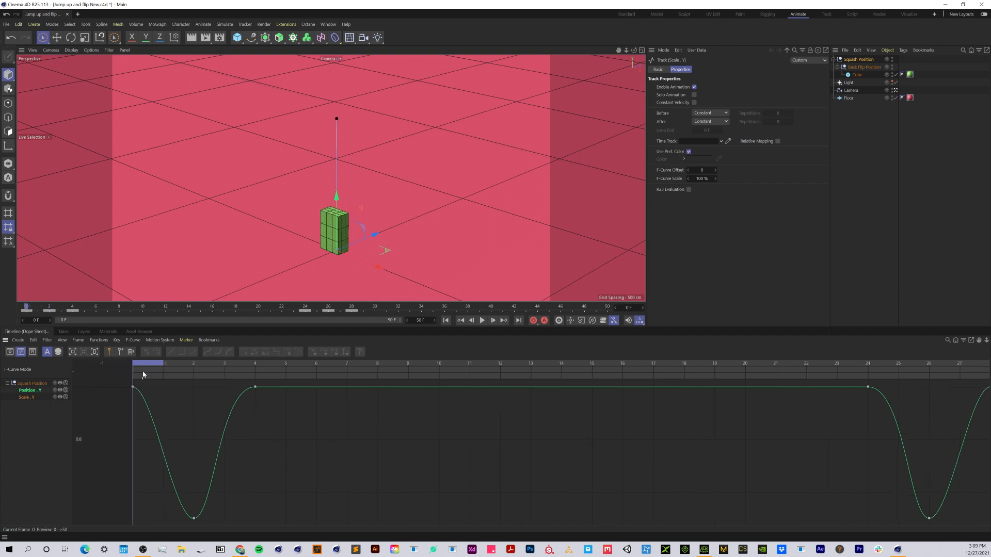
drag(150, 366, 232, 380)
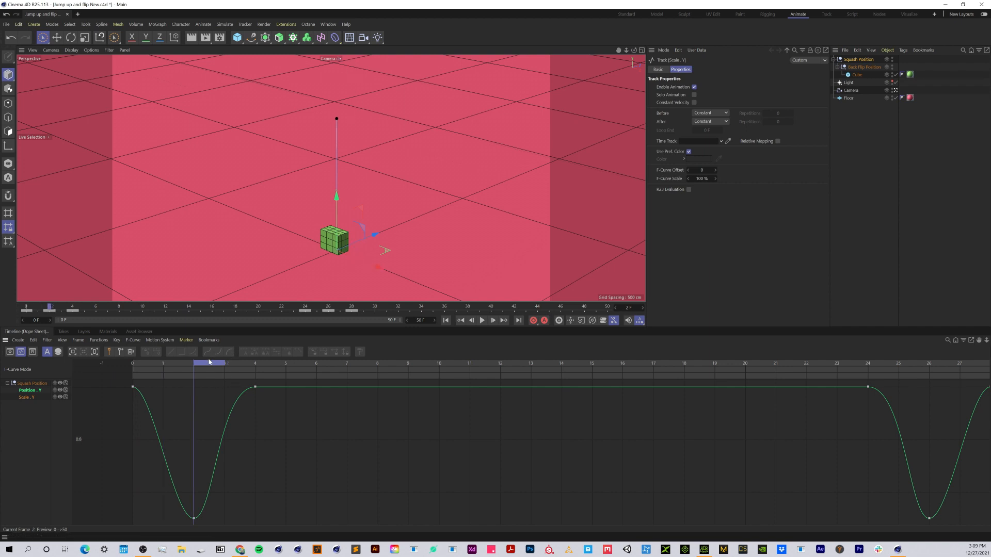
click(255, 387)
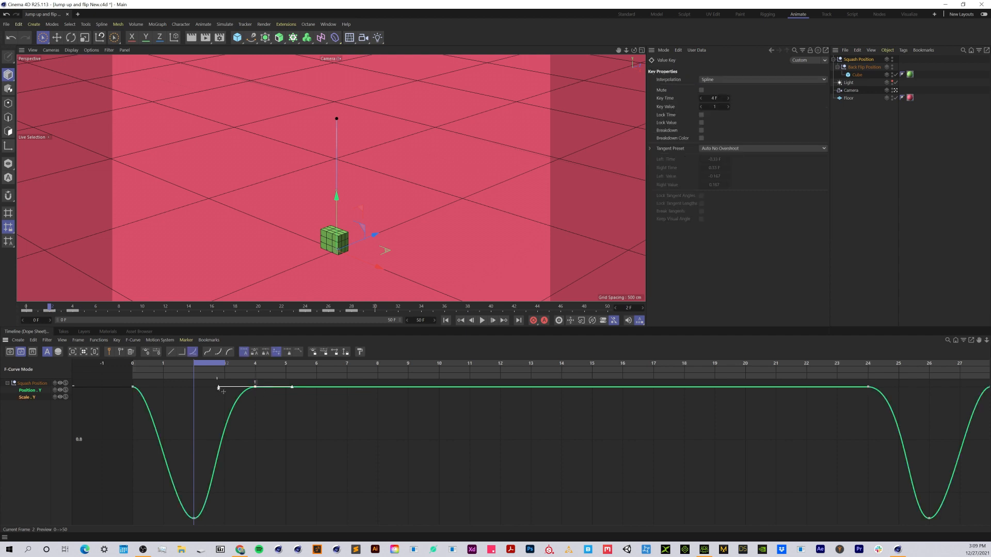
drag(219, 387, 252, 479)
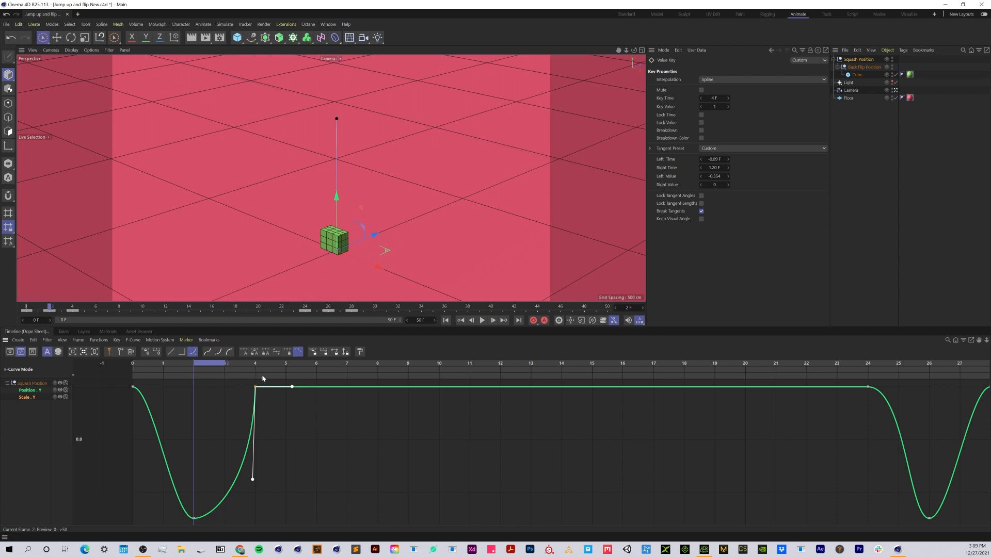
Step: Lengthen the Scale Y frame 0 key's tangents to about 1.8 F and the frame 2 key's level tangents to about 1.83 F
click(133, 387)
drag(153, 387, 181, 387)
drag(188, 389, 188, 388)
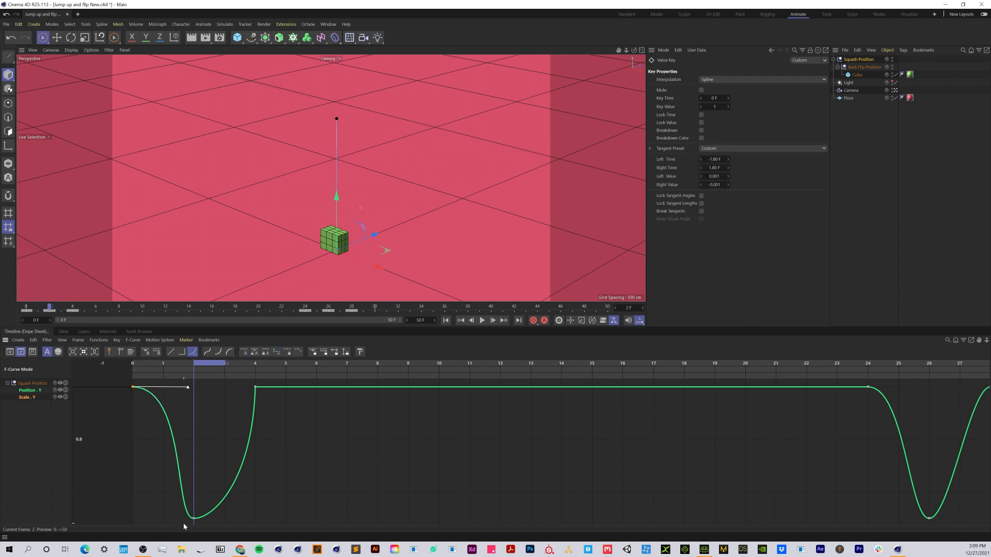
click(194, 518)
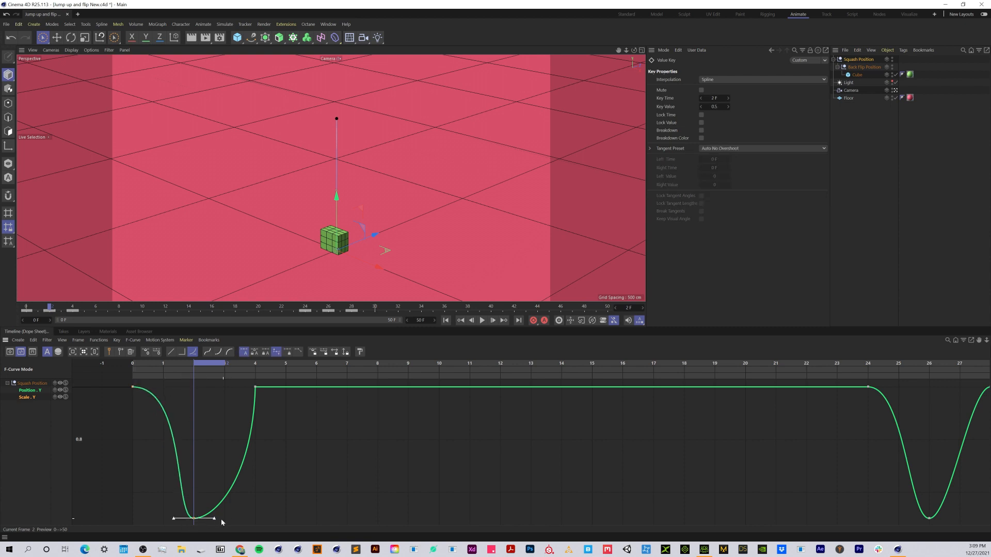
drag(218, 523, 254, 523)
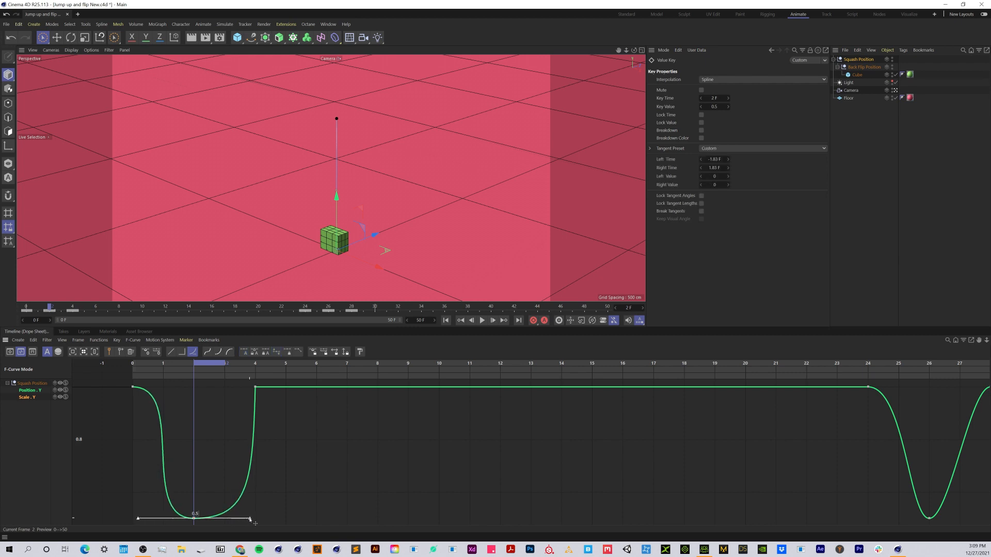
Step: Play the animation and try a steep frame 0 right tangent on Scale Y, about 0.06 F and -0.172
click(447, 321)
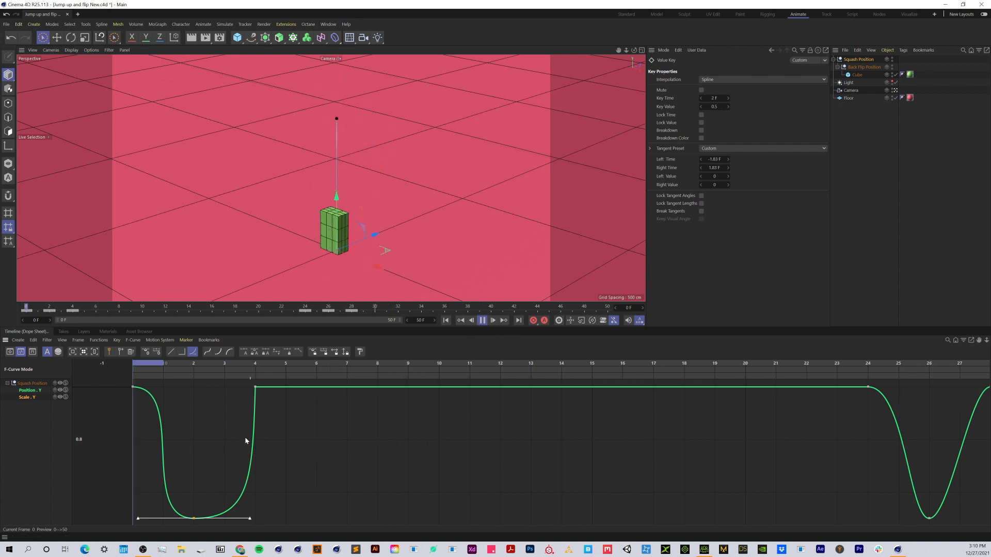
click(133, 387)
drag(188, 389, 135, 434)
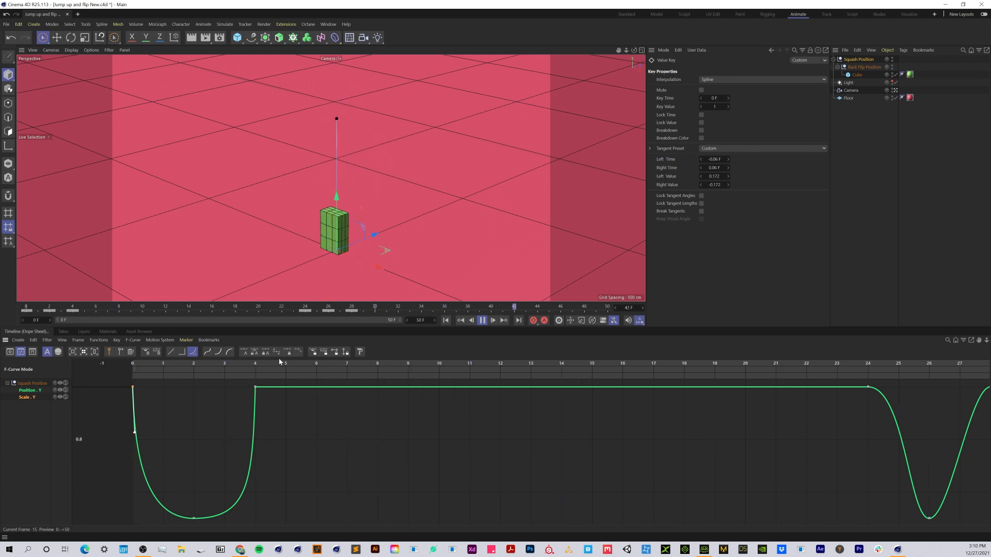
key(space)
Step: Flatten the Scale Y frame 0 key's tangents and extend them to about 2.01 F
drag(148, 366, 196, 370)
drag(133, 433, 194, 391)
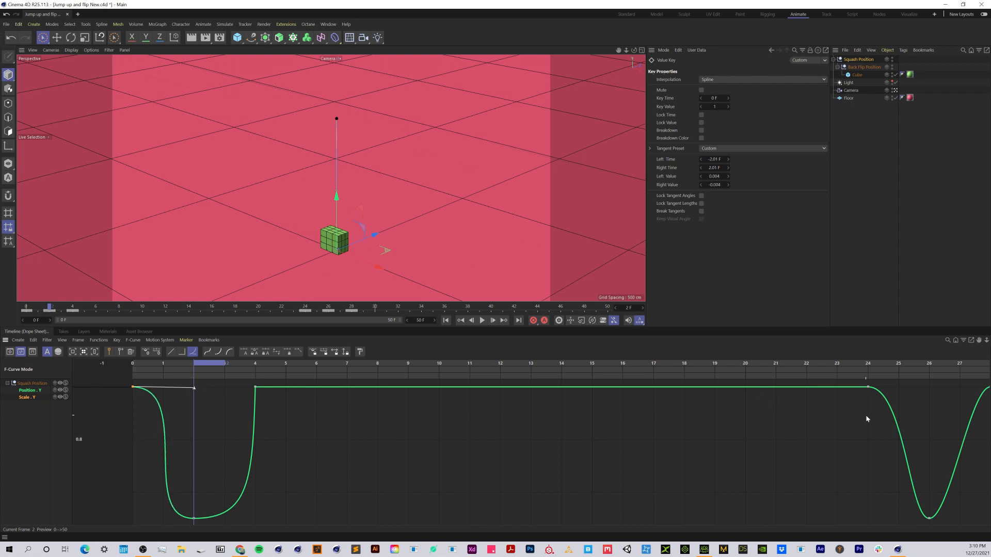
Step: Break the Scale Y frame 24 key's tangents and pull the right one steeply down to about 0.06 F and -0.301
middle_drag(804, 457, 323, 459)
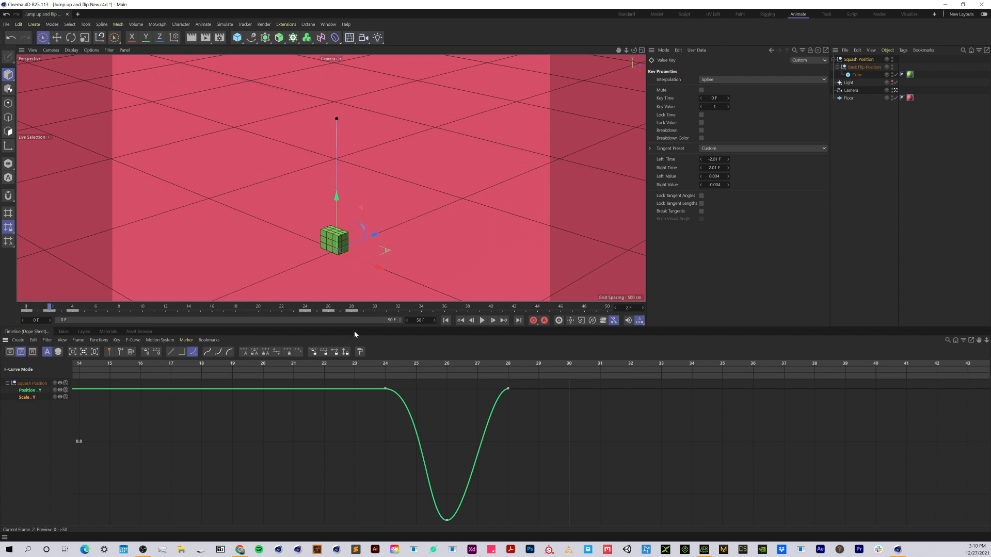
drag(328, 361, 390, 388)
click(386, 390)
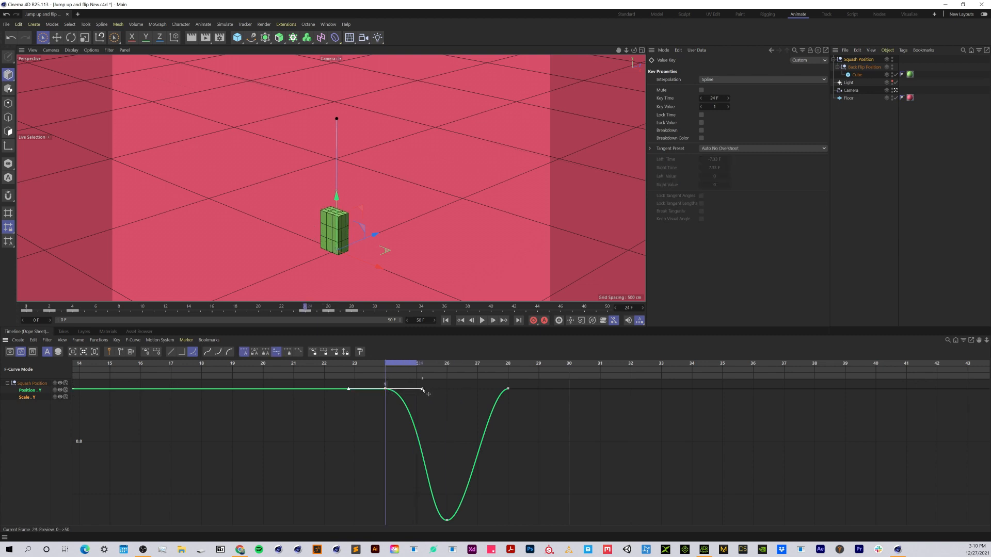
drag(422, 390, 387, 468)
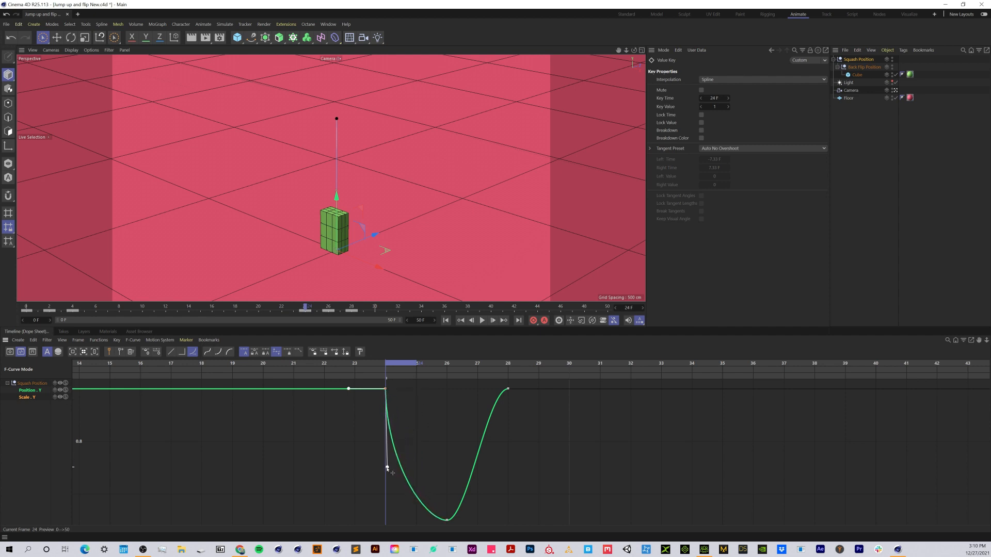
Step: Stretch the Scale Y frame 26 key's tangents to about 2.76 F, keeping them level
drag(403, 367, 469, 380)
drag(441, 502, 530, 498)
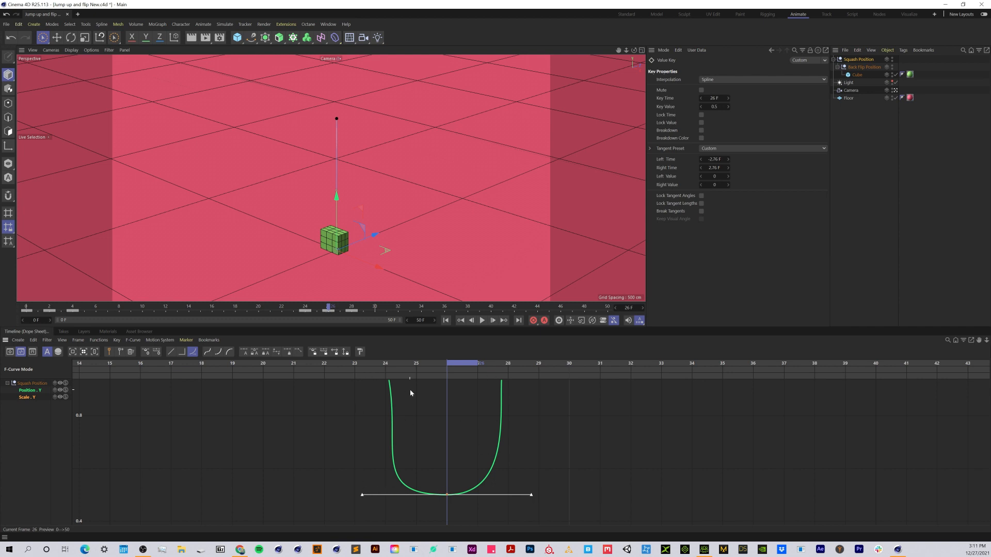
key(h)
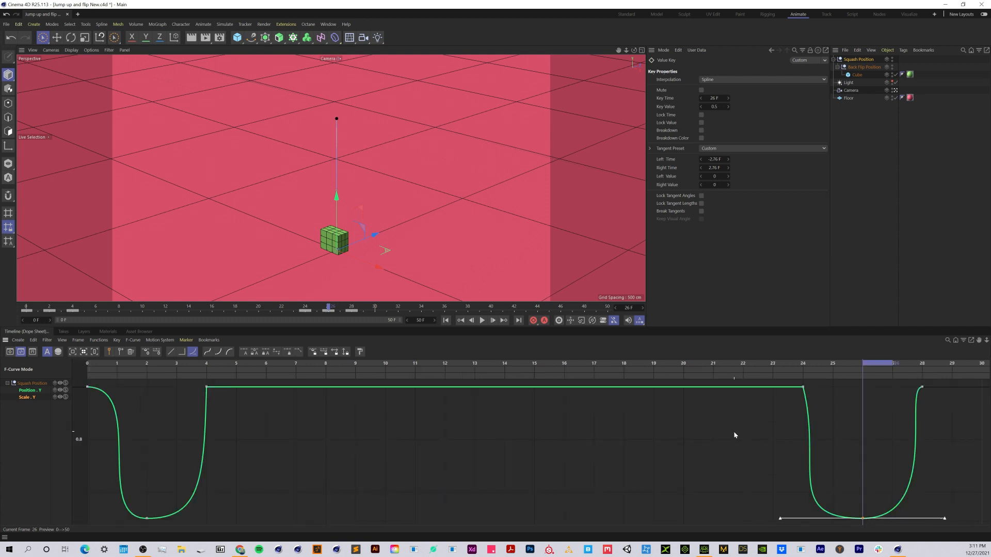
Step: Extend the Scale Y frame 28 key's nearly level tangents to about 1.74 F
middle_drag(721, 444, 663, 441)
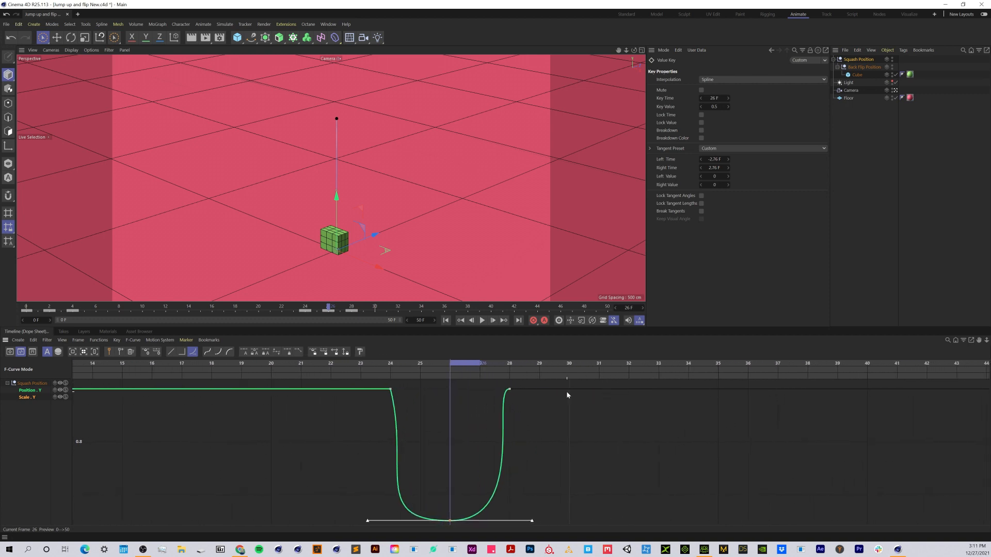
click(510, 390)
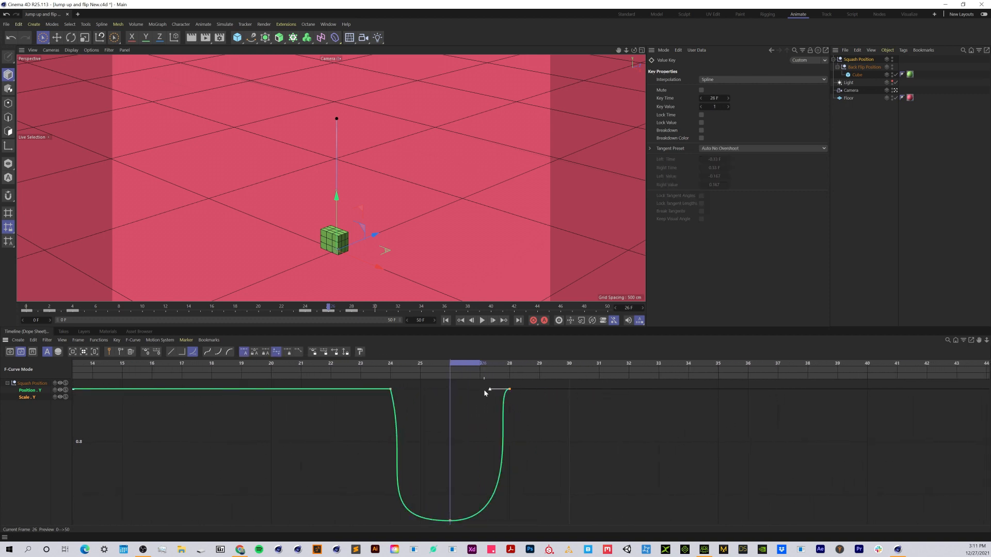
drag(458, 390, 458, 389)
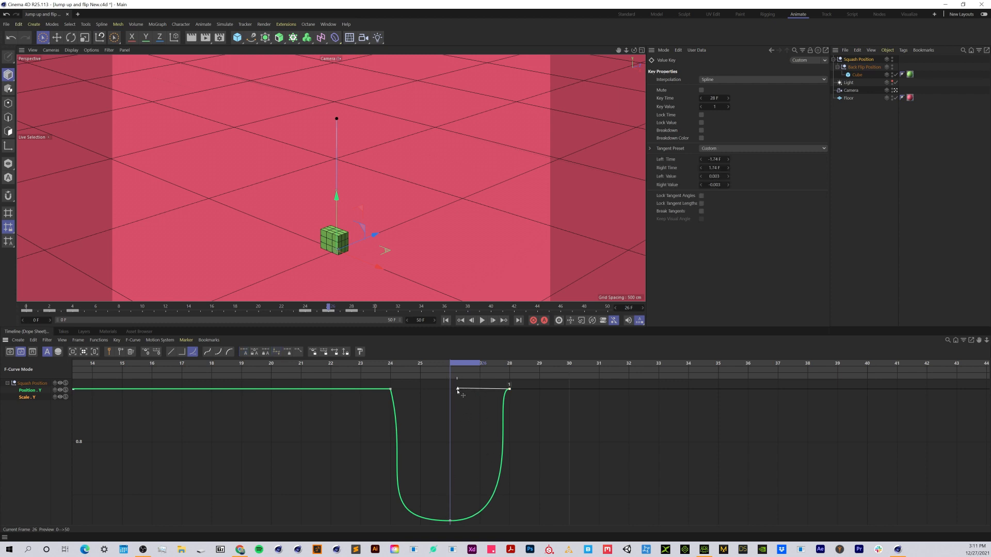
Step: Shorten only the Scale Y frame 26 key's right tangent to about 2.07 F and extend the frame 28 key's tangents to about 1.98 F
click(451, 521)
drag(532, 522, 511, 505)
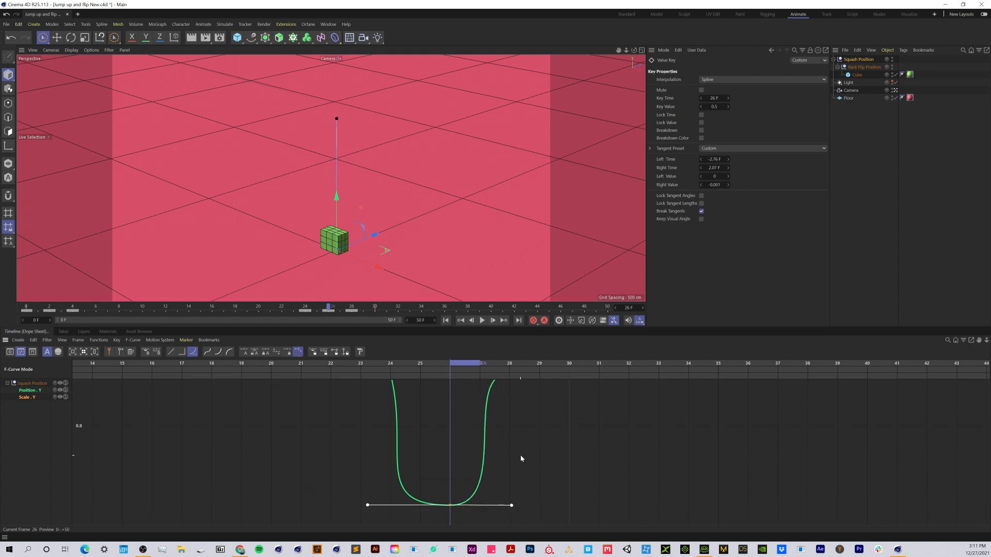
alt+middle_drag(542, 445, 521, 459)
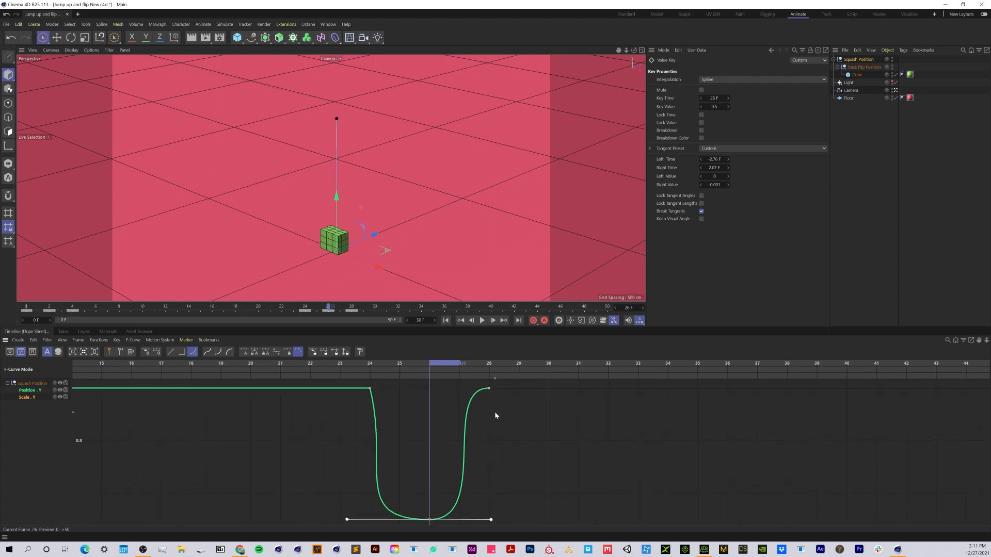
click(490, 389)
drag(440, 390, 429, 389)
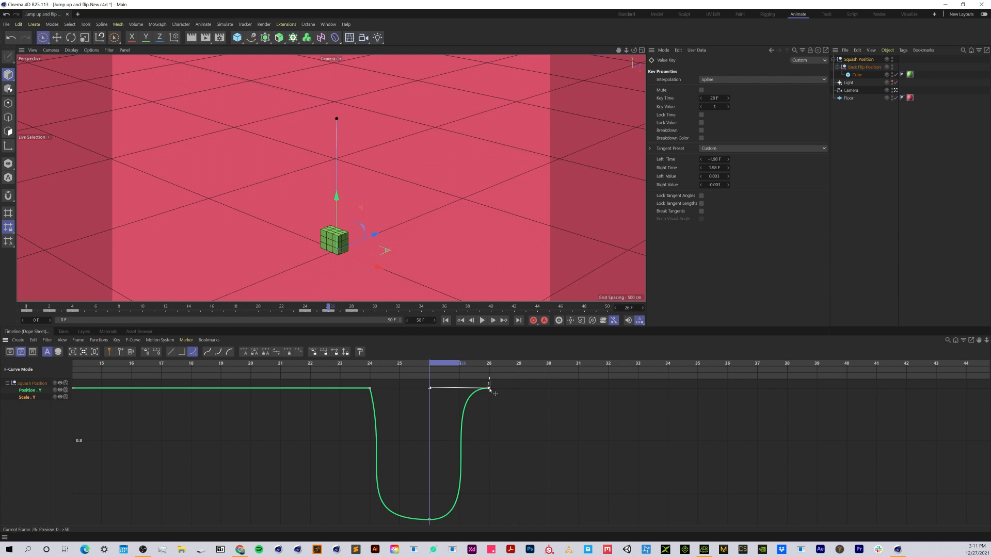
Step: Move the last Scale Y key to frame 35 and stretch its tangents to about 7.41 F while checking the landing in playback
drag(489, 390, 577, 389)
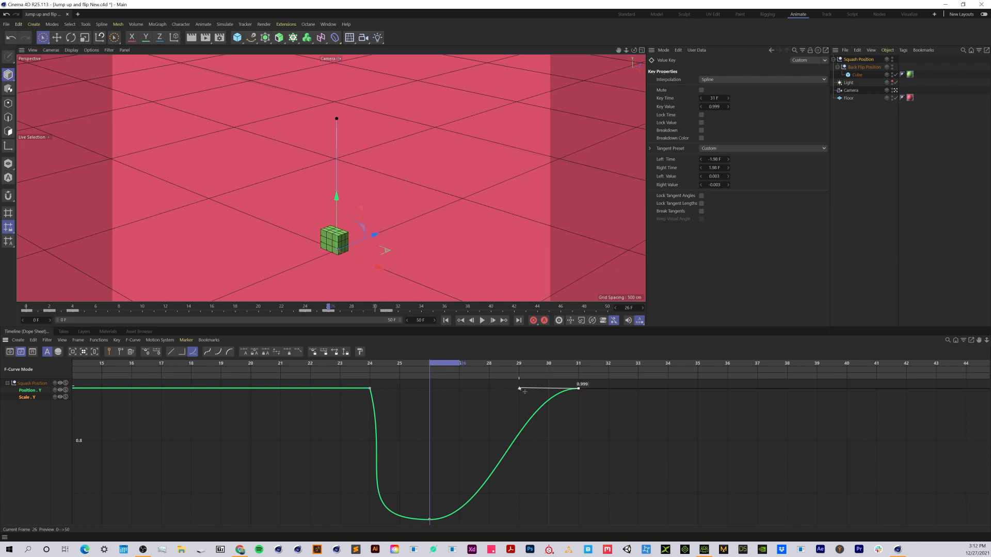
drag(519, 389, 456, 389)
click(482, 320)
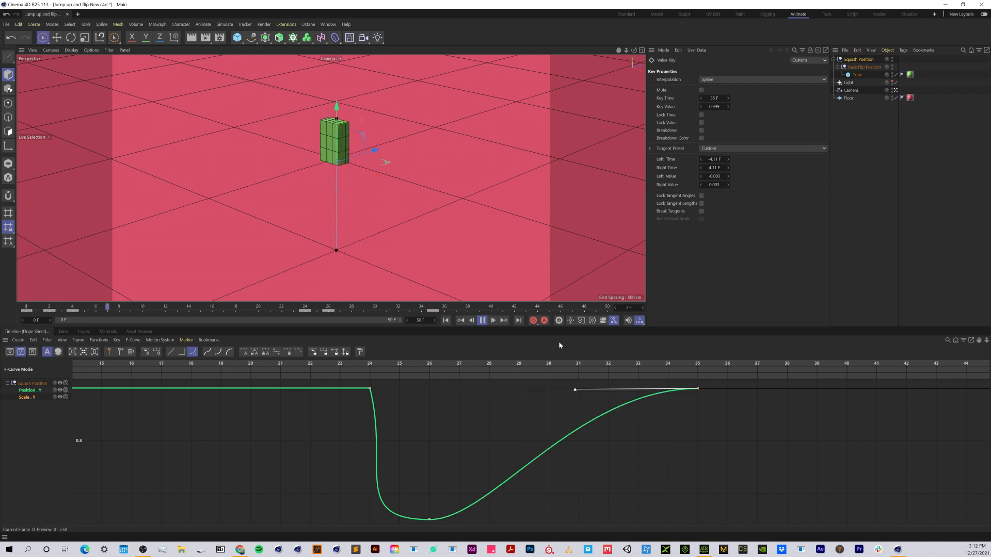
drag(575, 391, 477, 390)
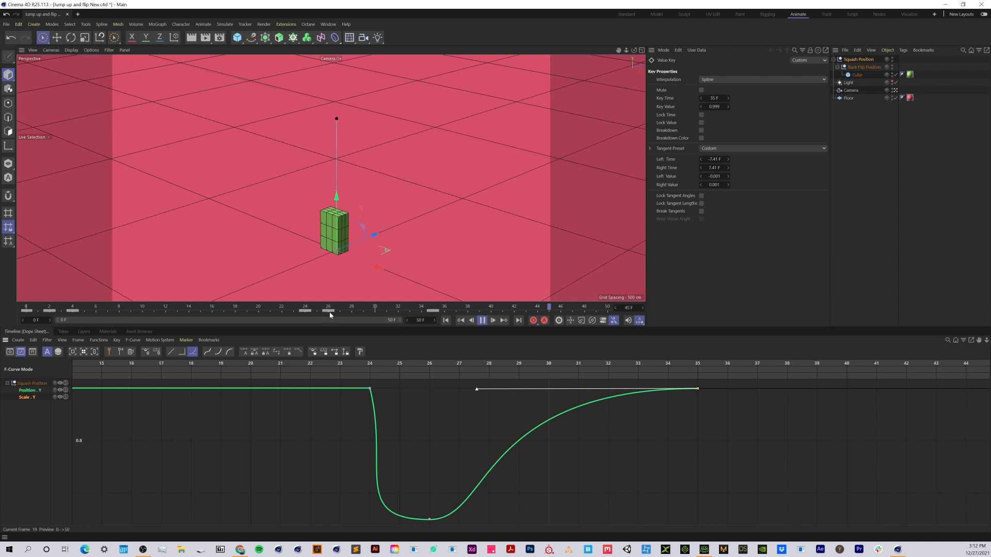
Step: Move the landing squash key to frame 28 and adjust the Scale Y frame 24 key's right tangent to about 0.42 F and -0.149
drag(328, 310, 349, 311)
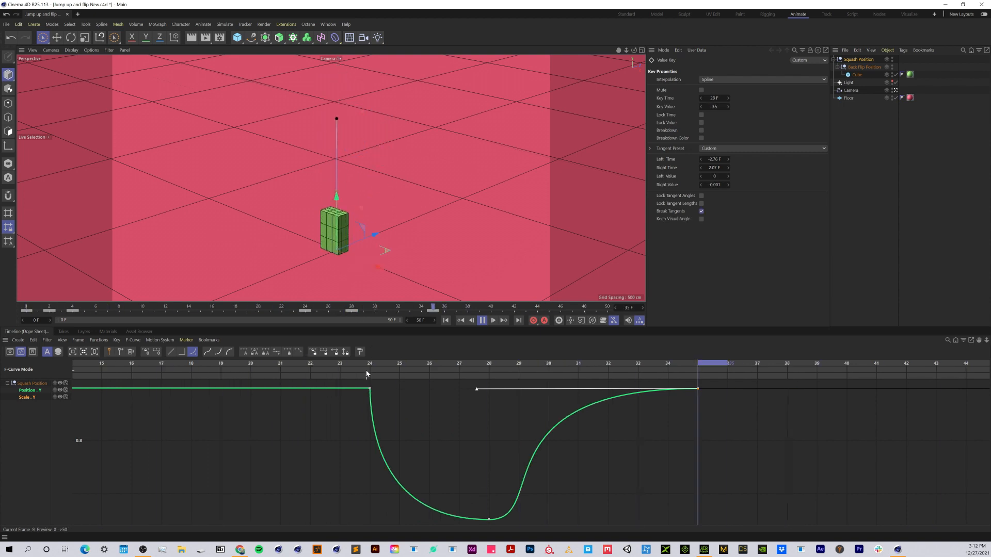
click(369, 388)
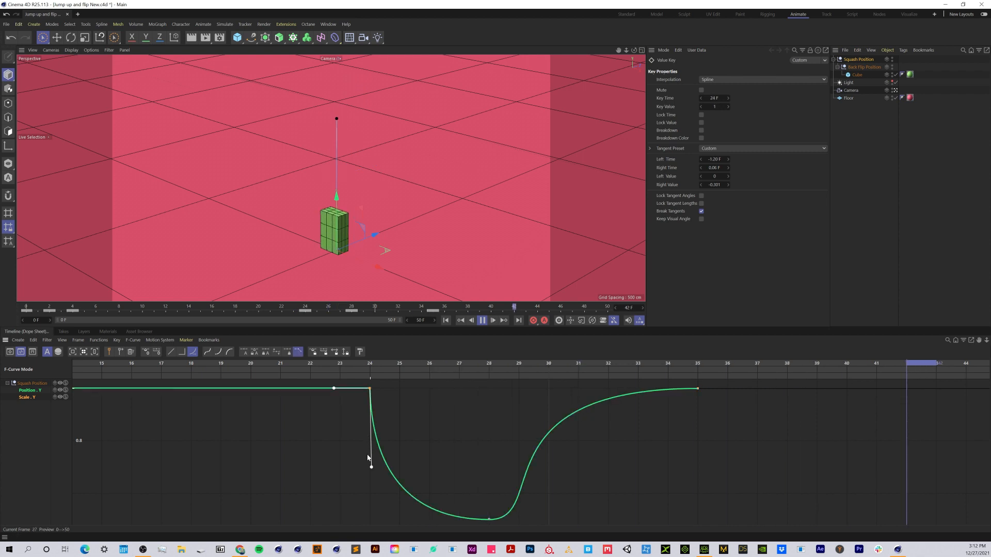
drag(371, 467, 382, 428)
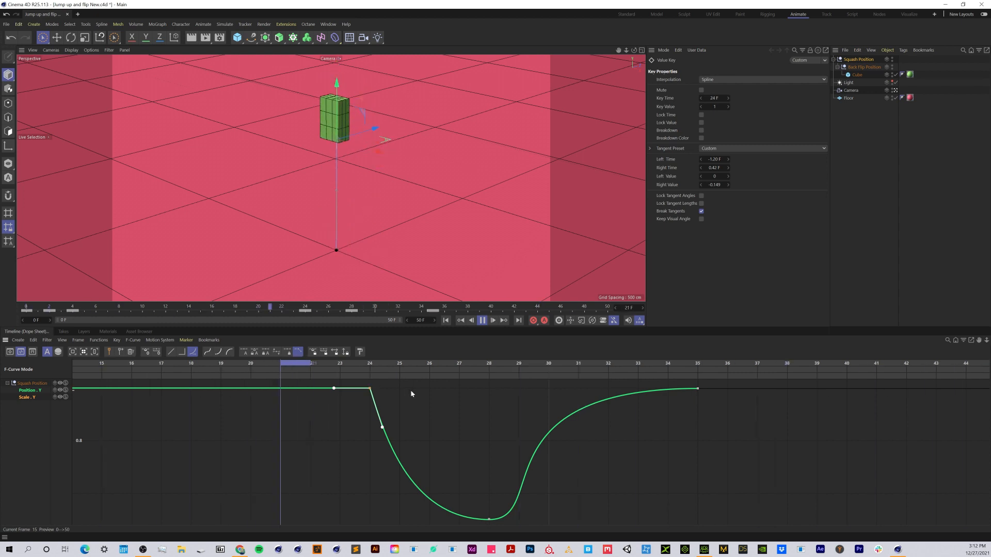
Step: Extend the Scale Y frame 28 key's left tangent to about -3.96 F and set the frame 24 key's right tangent to about 0.18 F and -0.109
click(489, 519)
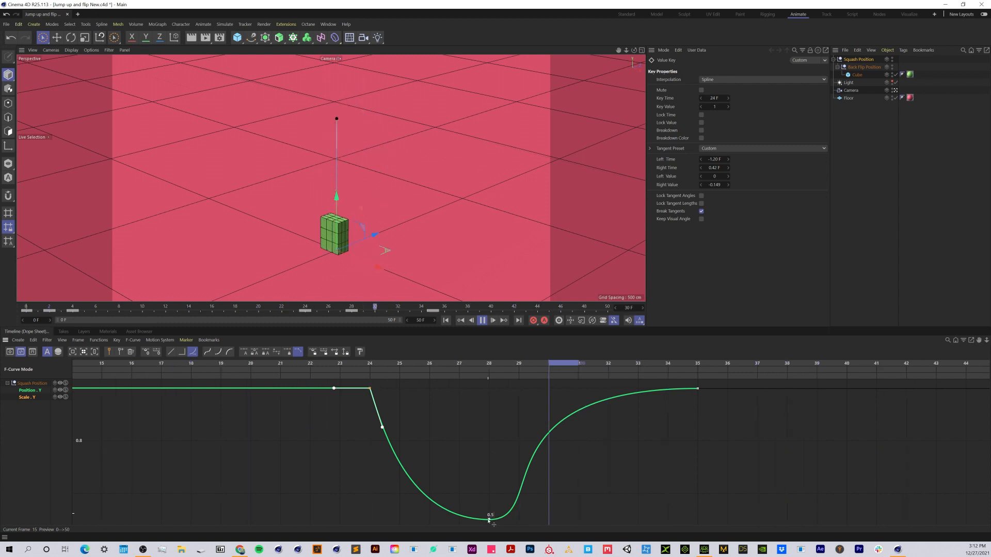
drag(407, 519, 371, 519)
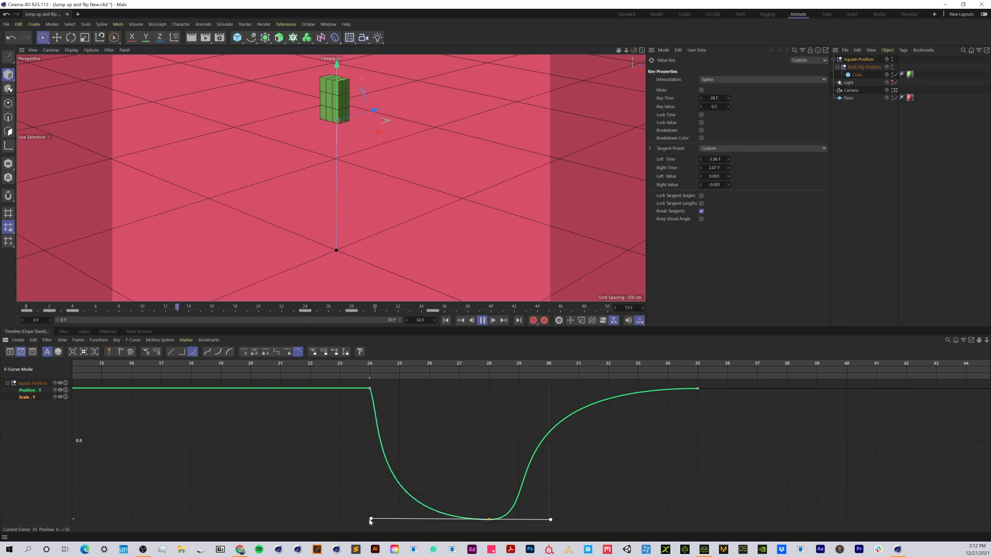
click(371, 388)
drag(382, 427, 382, 421)
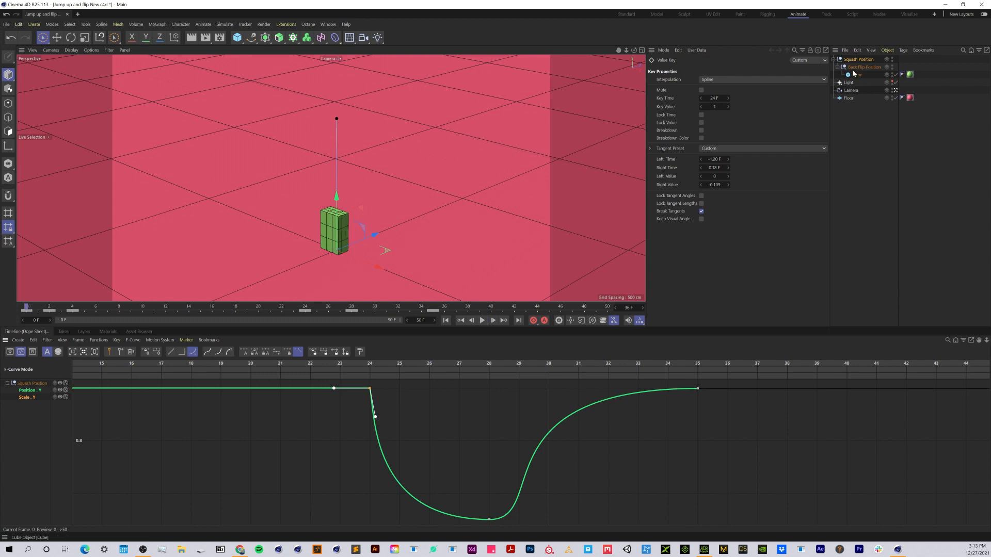
Step: Keyframe the Back Flip Position null's pitch rotation (R.P) at 0° on frame 9
click(853, 68)
drag(26, 308, 132, 352)
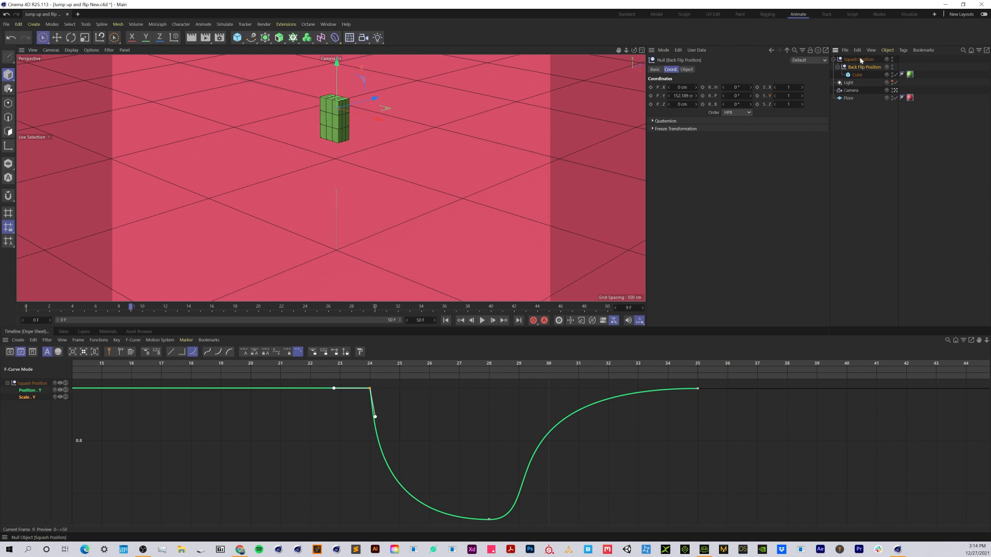
drag(734, 97, 741, 97)
key(ctrl+z)
click(703, 96)
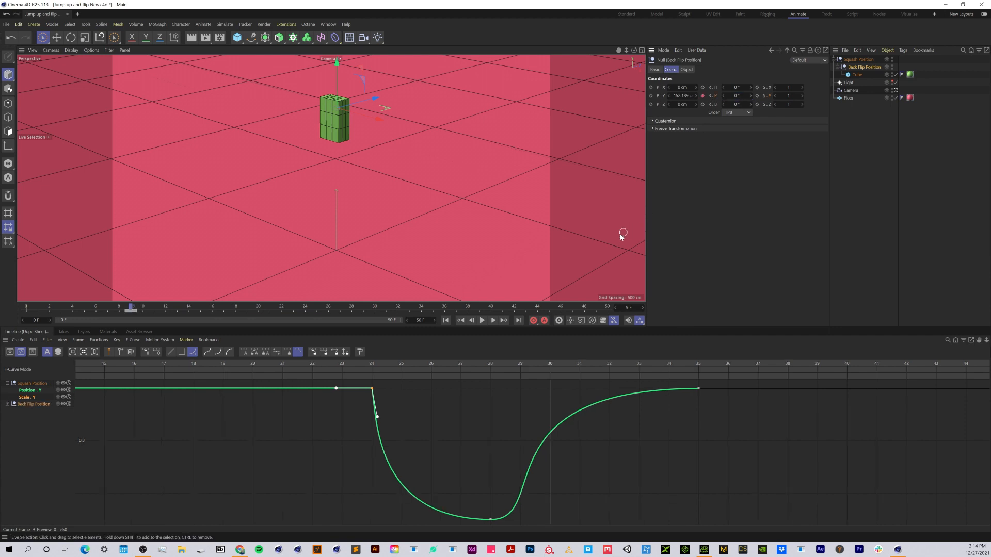
Step: Keyframe the Back Flip Position null's pitch rotation (R.P) at -360° on frame 21 and check the flip in playback
drag(132, 308, 269, 314)
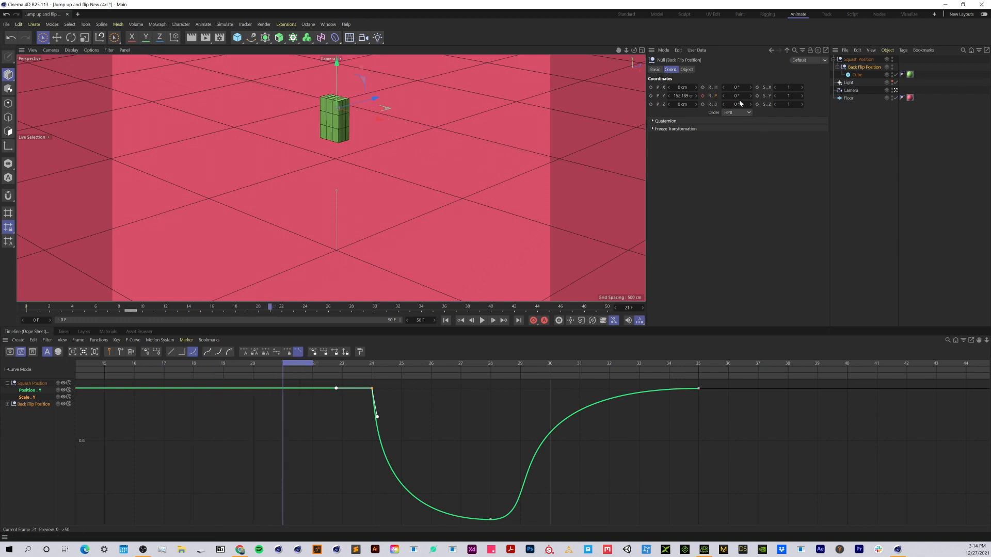
drag(735, 96, 649, 97)
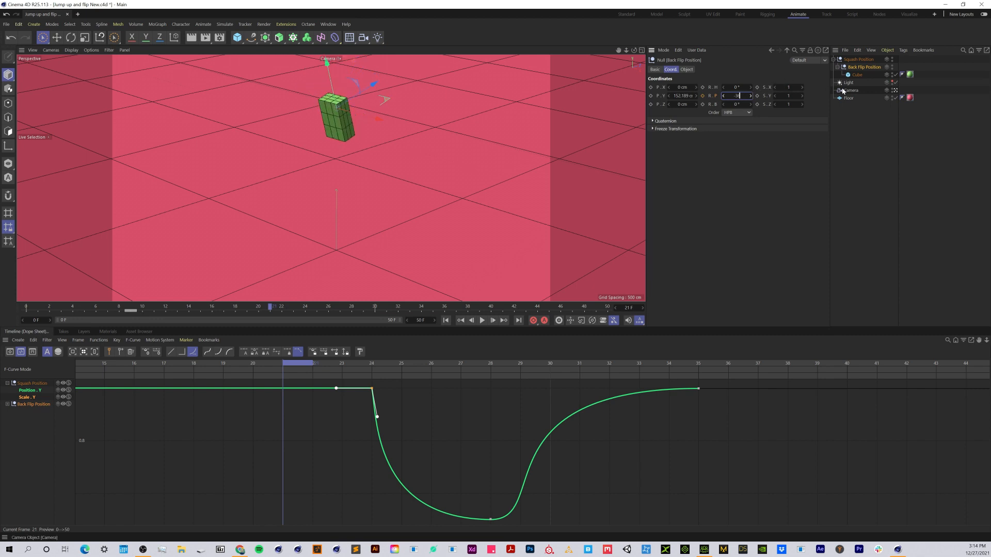
text(0)
key(Return)
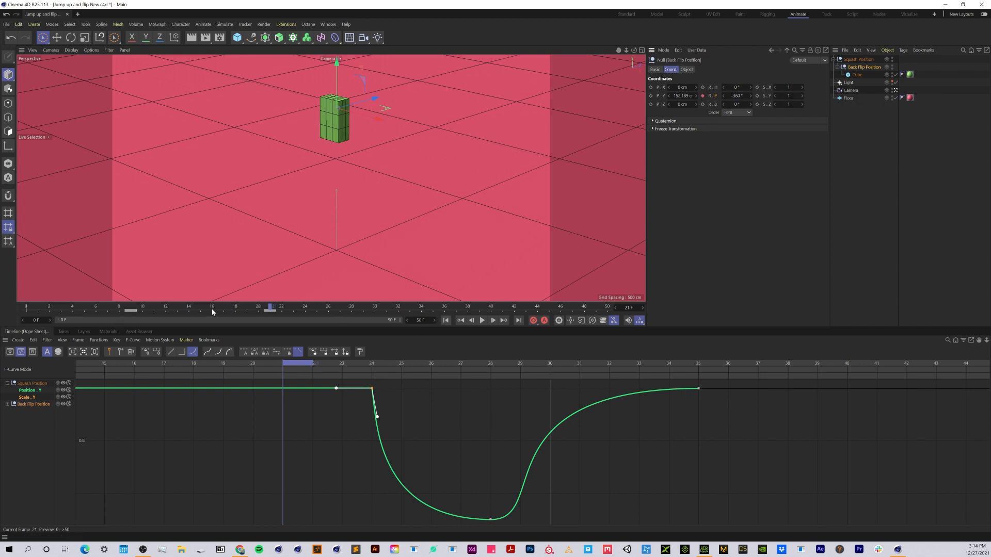
drag(127, 306, 293, 309)
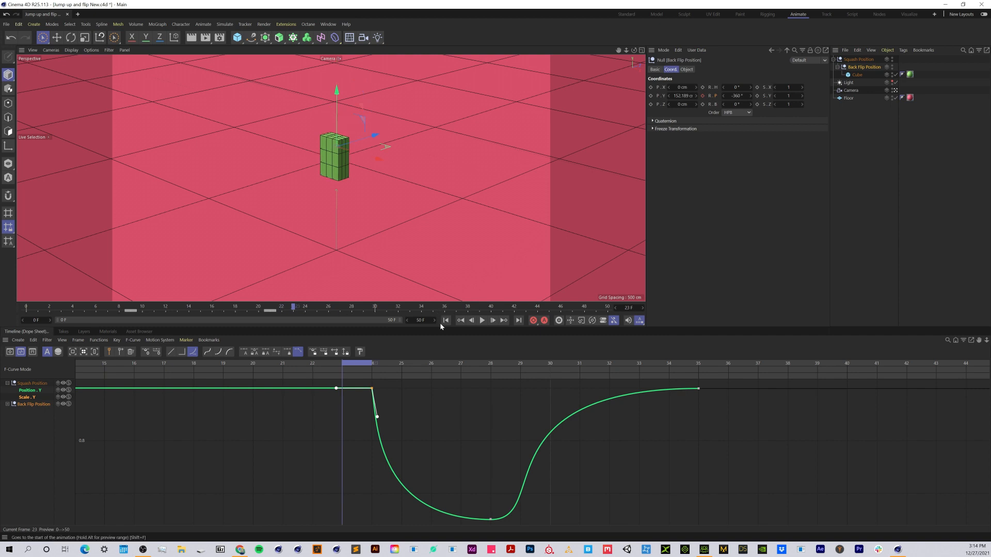
click(447, 321)
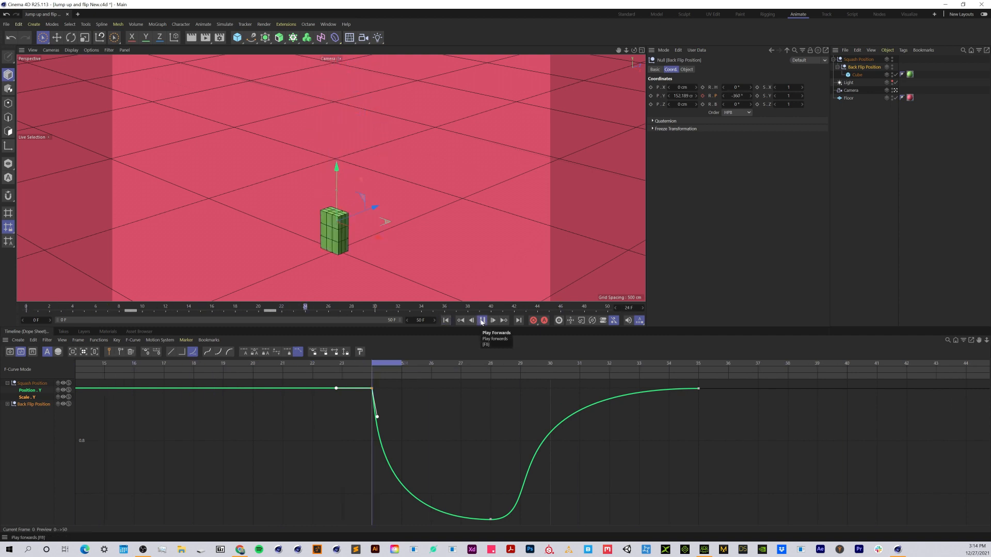
Step: Retime the flip by moving the starting rotation key to frame 8 and the -360° key to frame 25
click(269, 311)
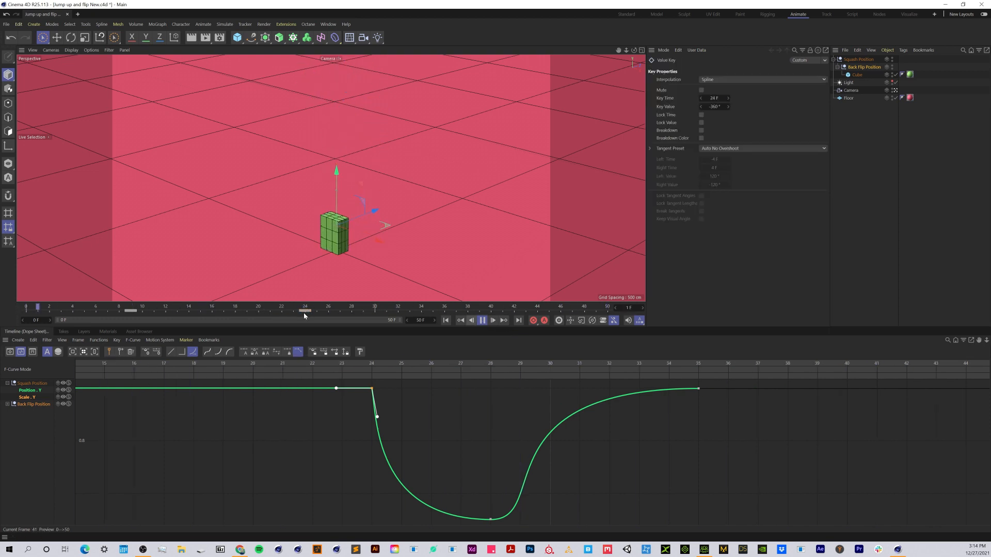
click(131, 312)
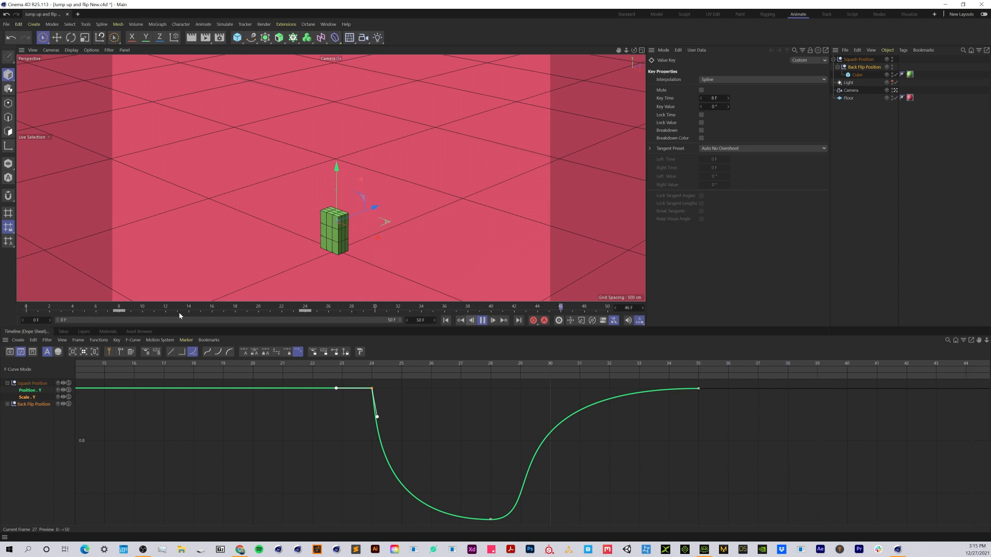
click(482, 320)
drag(124, 308, 219, 315)
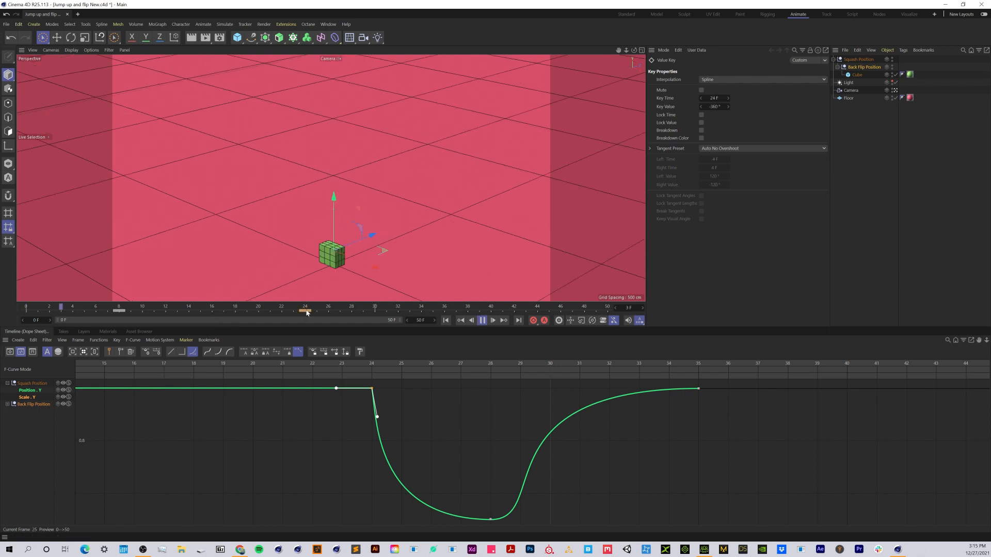
drag(346, 314, 353, 314)
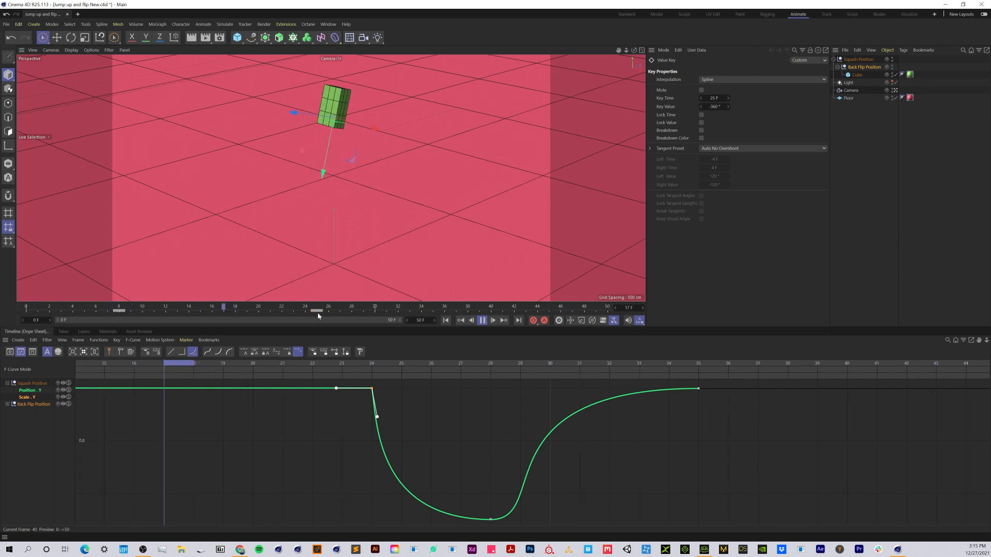
Step: Display the Back Flip Position null's Rotation.P F-curve framed in full and scrub through the flip
click(9, 405)
click(8, 404)
click(22, 412)
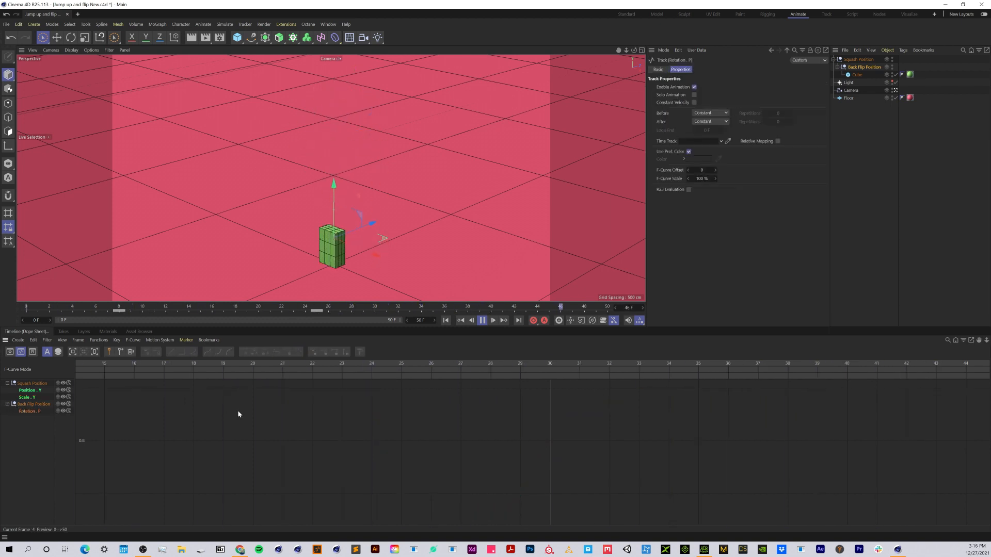
key(h)
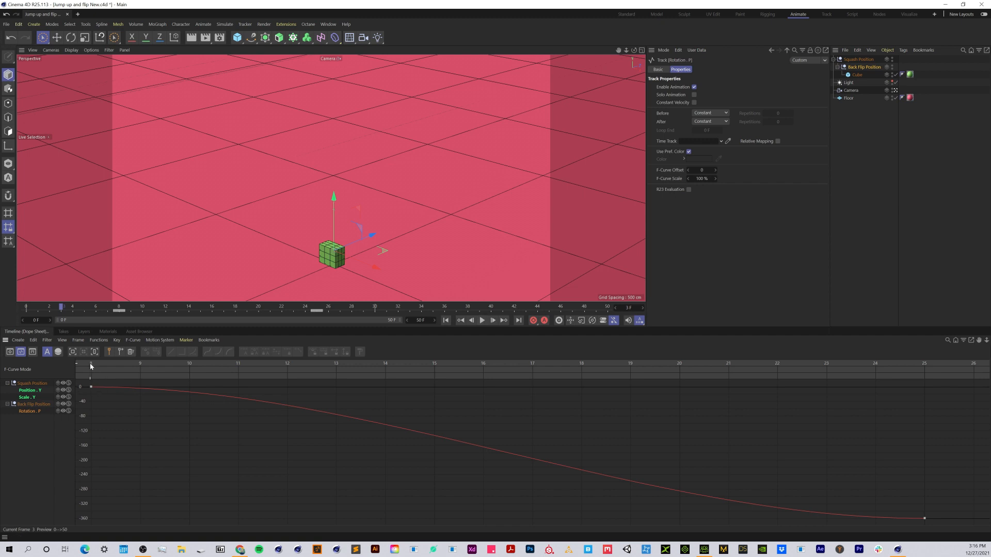
click(118, 367)
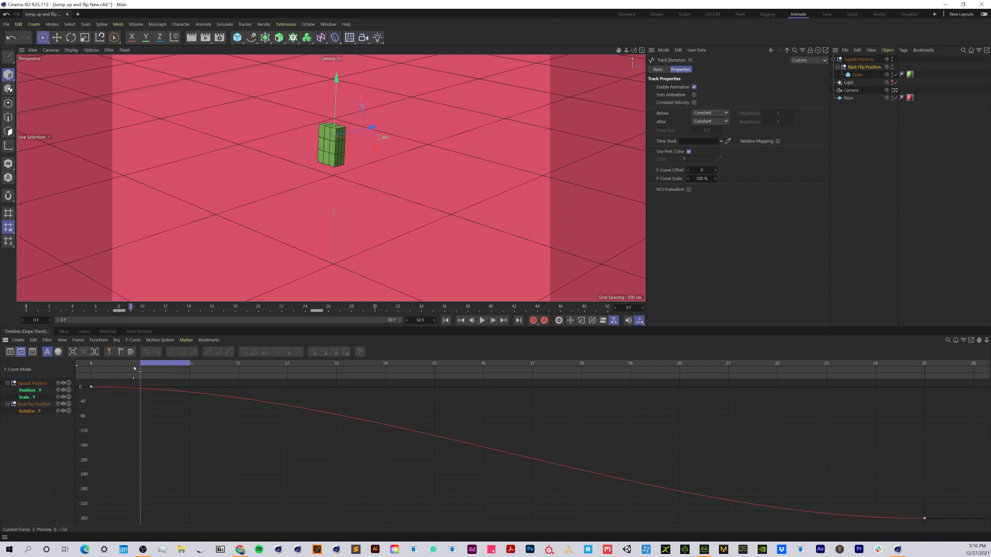
drag(151, 369, 832, 465)
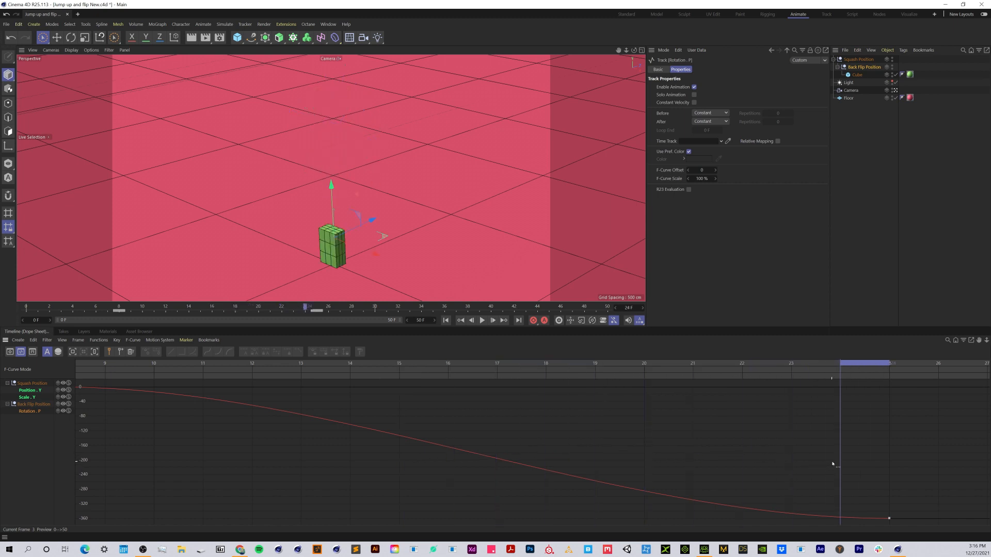
Step: Drop the flip's ease-out by raising the frame 25 rotation key's left tangent to about -4.65 F and 342.7°, and review the playback
click(889, 518)
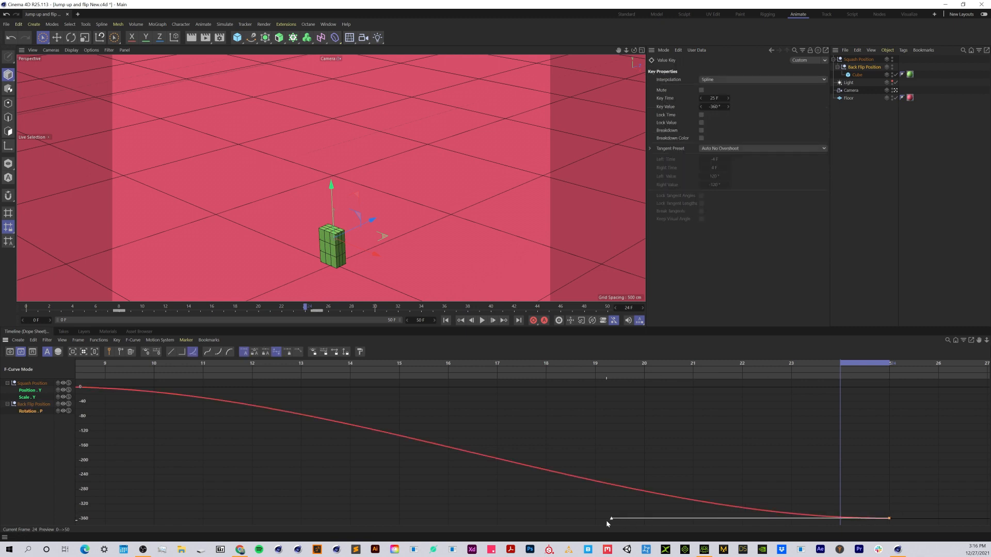
drag(611, 519, 661, 396)
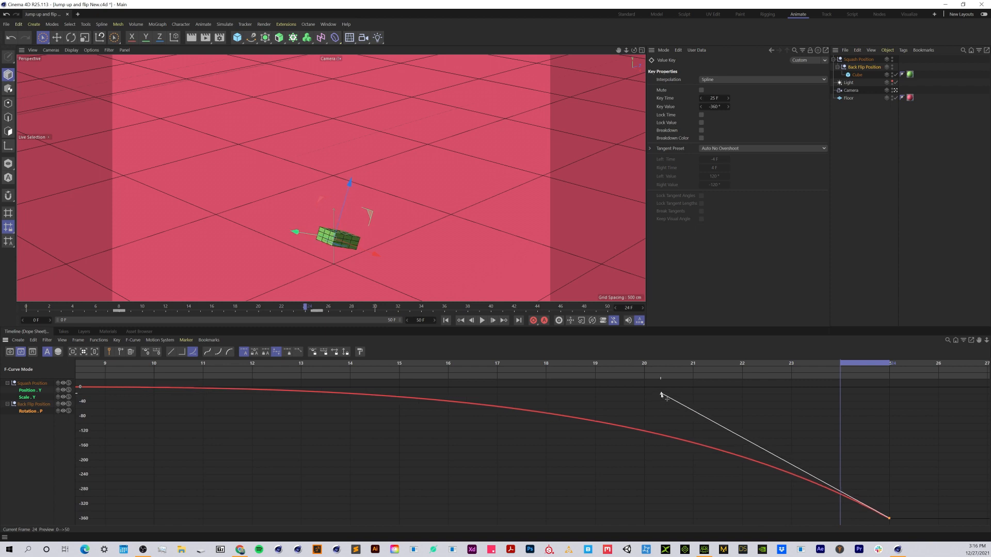
middle_drag(420, 424, 455, 424)
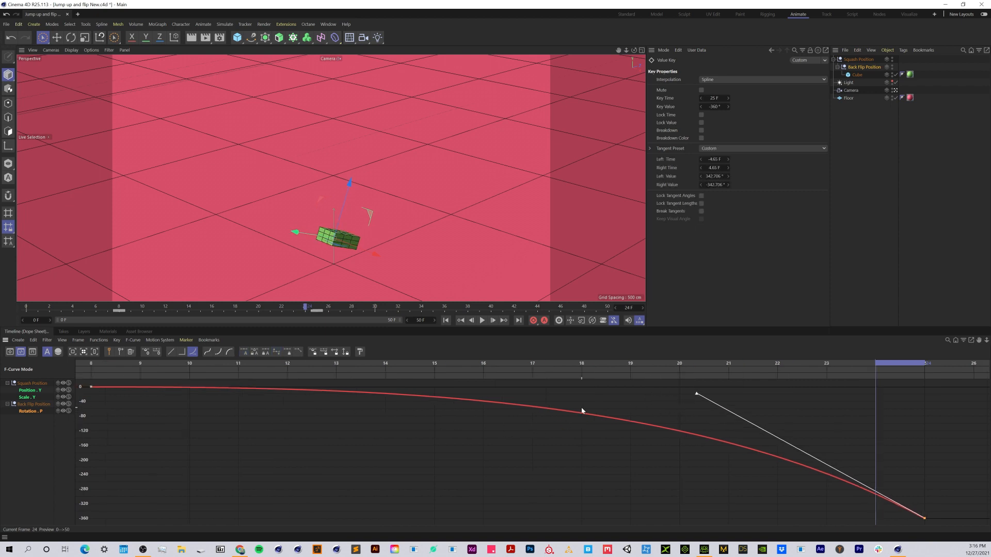
drag(81, 364, 152, 438)
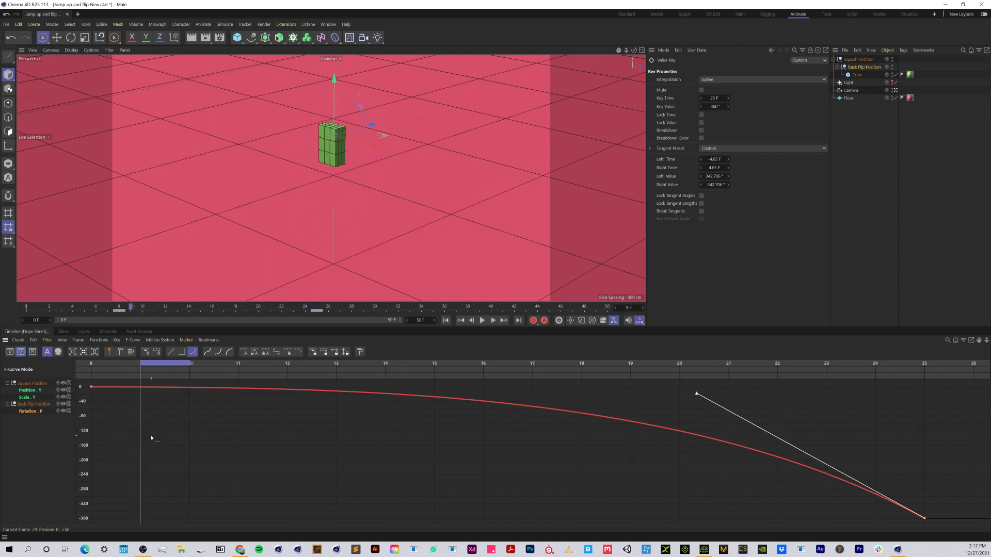
click(447, 321)
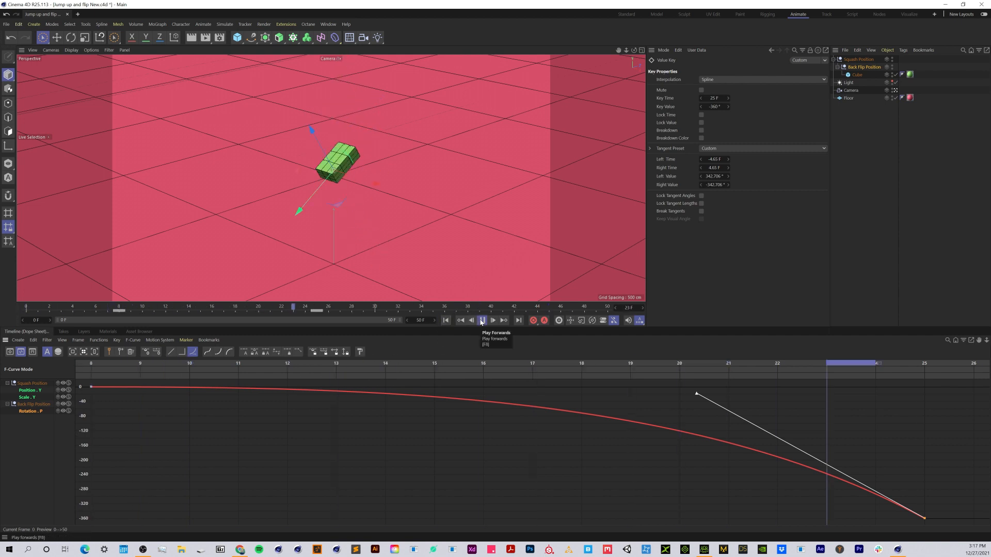
Step: Move the final Rotation.P key to frame 23 and shorten its left tangent to about -2.01 F and 255.9°, checking playback
drag(696, 394, 791, 410)
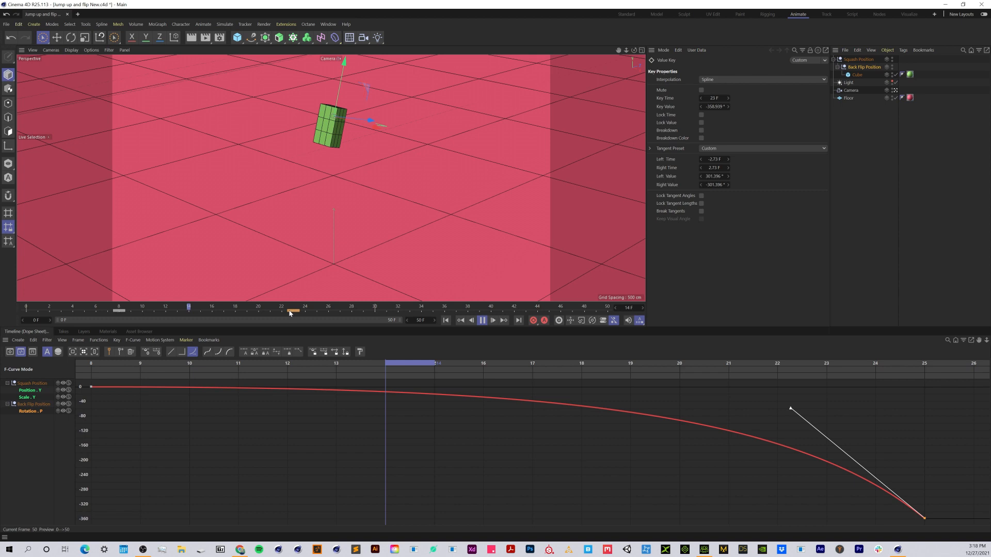
drag(293, 312, 282, 311)
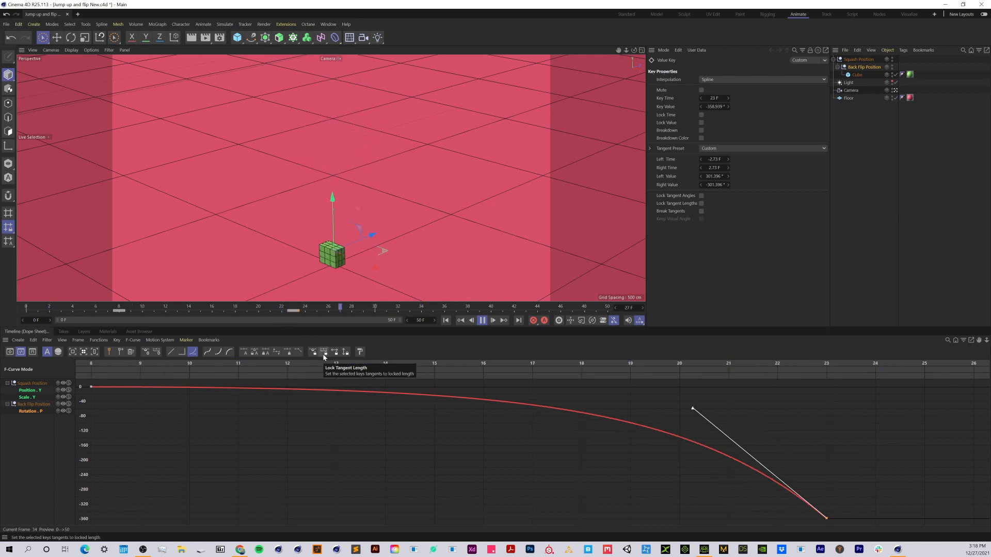
drag(692, 409, 729, 426)
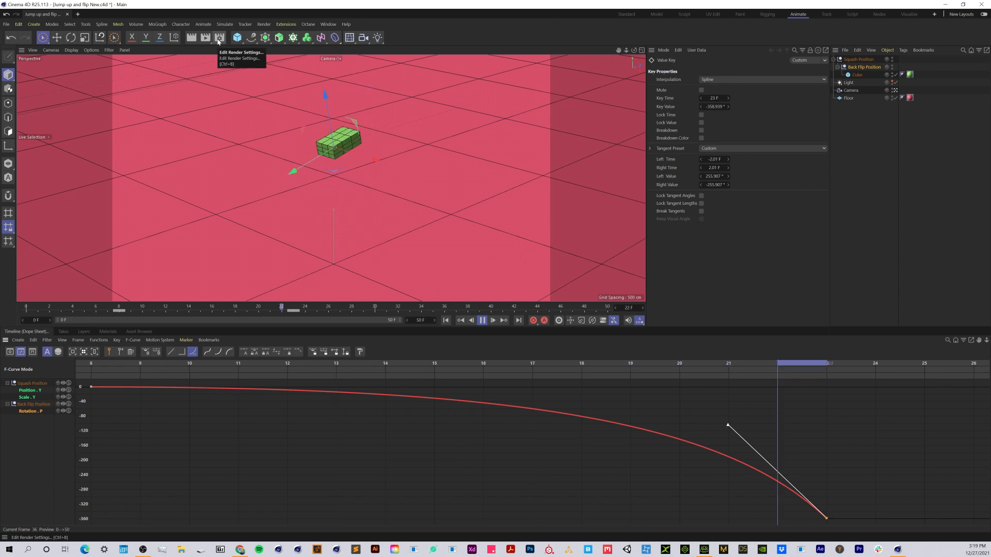
key(F8)
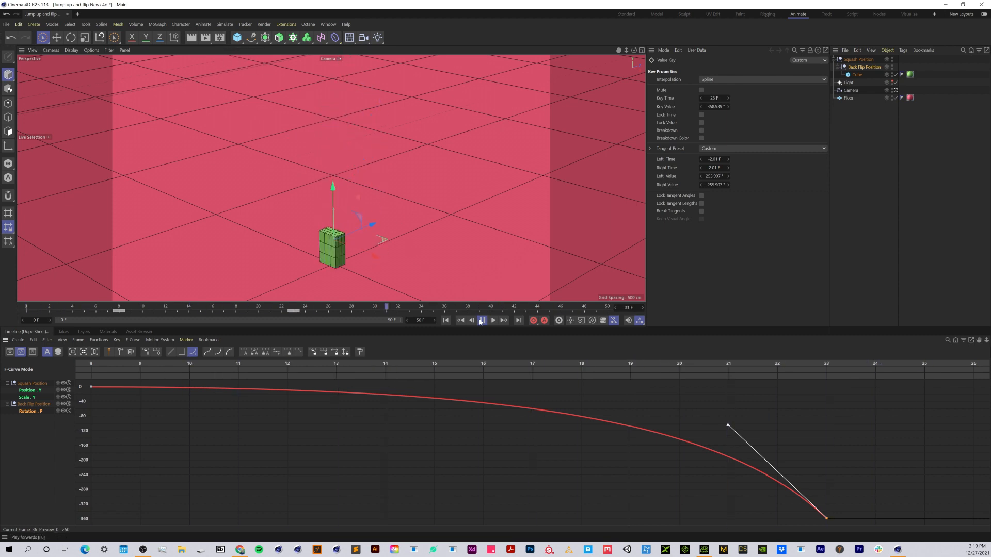
Step: Set the output file name to Jump Up in the render settings' save options and close the settings
click(219, 38)
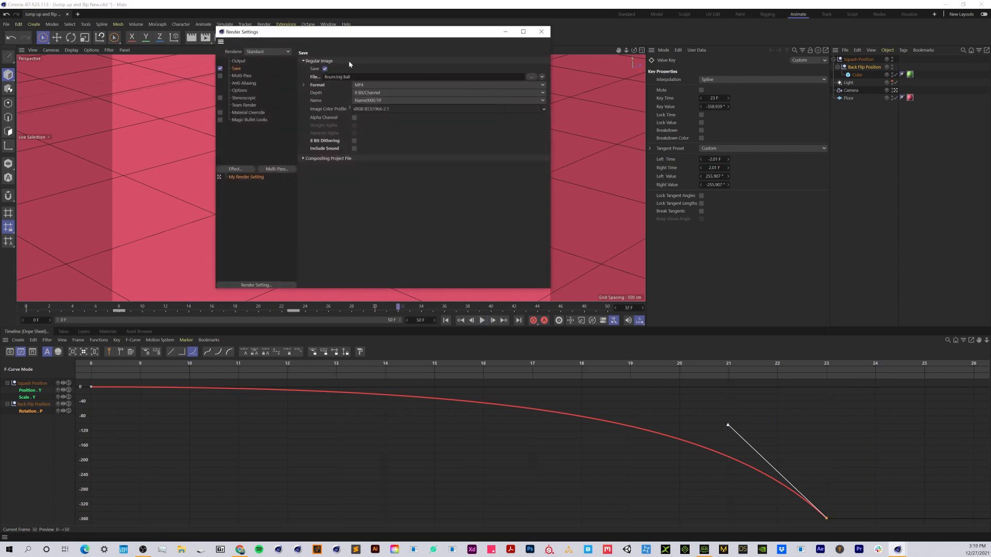
drag(360, 77, 294, 77)
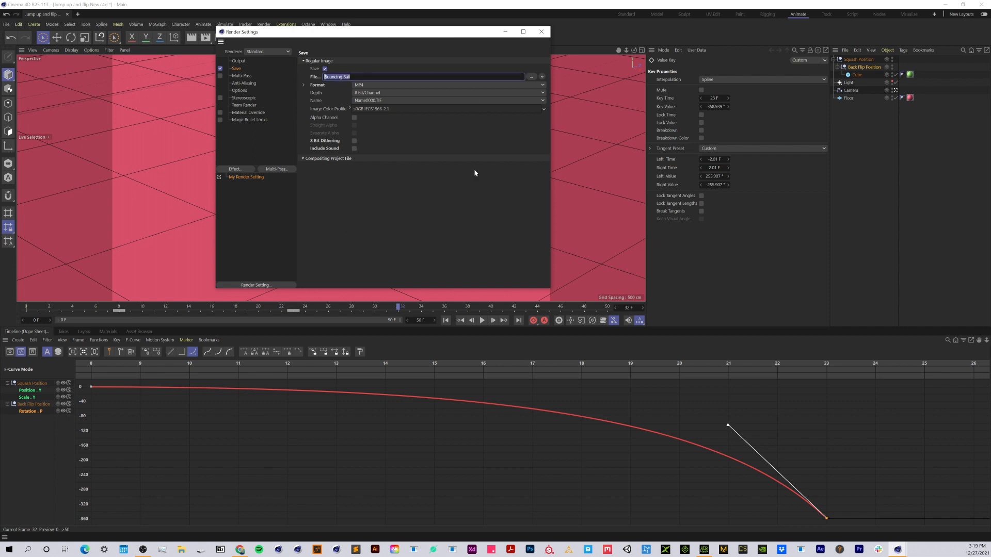
click(237, 70)
drag(354, 77, 295, 78)
text(Jump Up)
key(ctrl+a)
click(541, 32)
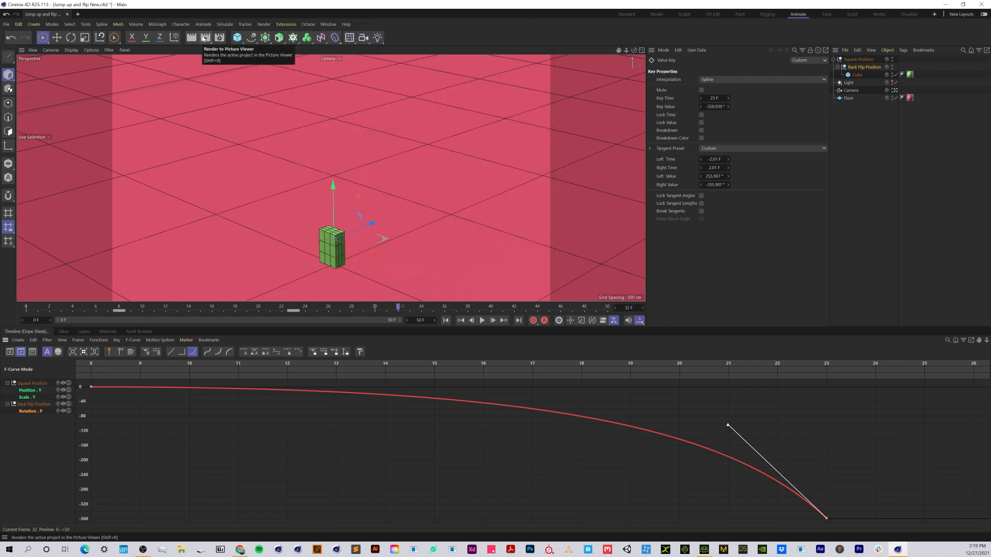